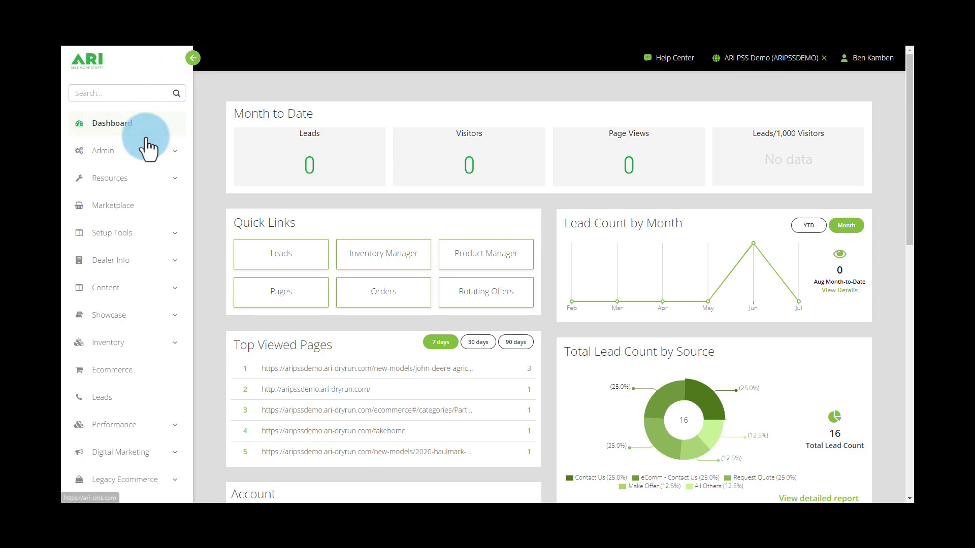
# Open the Ecommerce account settings and review the Primary Contact Information section.
pyautogui.click(109, 372)
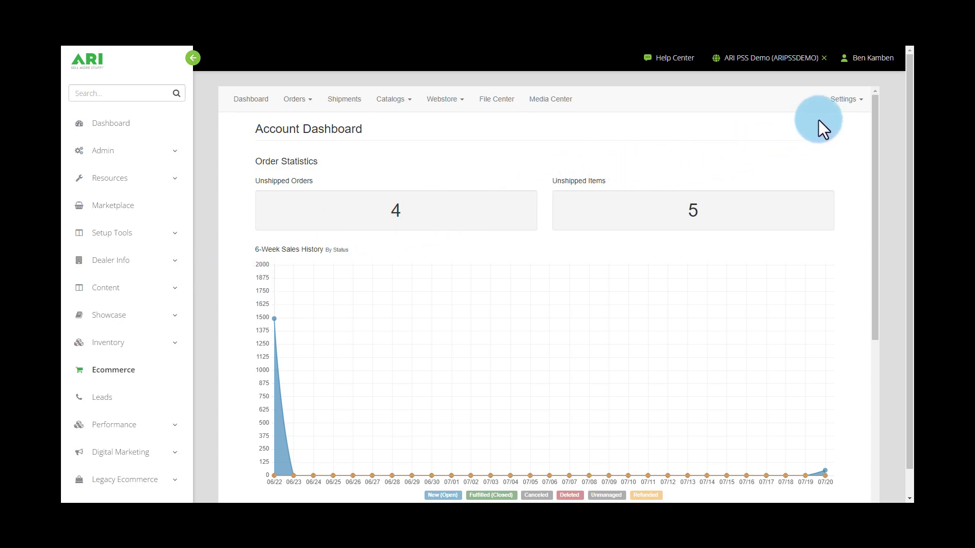
pyautogui.click(859, 99)
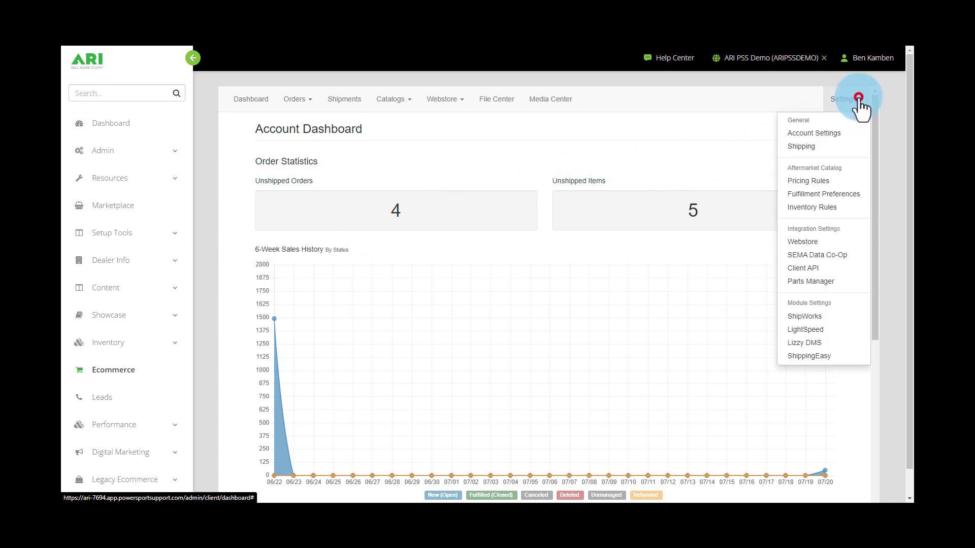
pyautogui.click(801, 133)
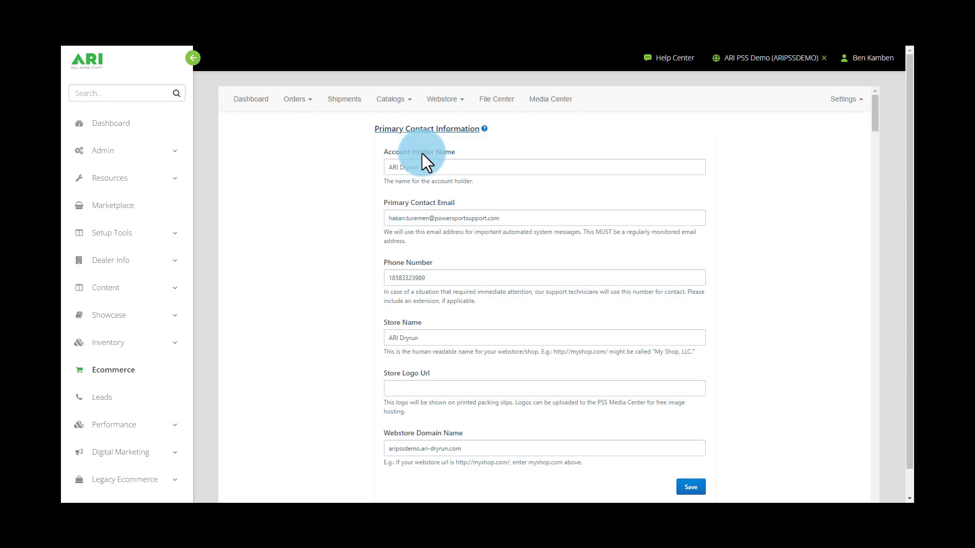
pyautogui.scroll(-2, 428, 239)
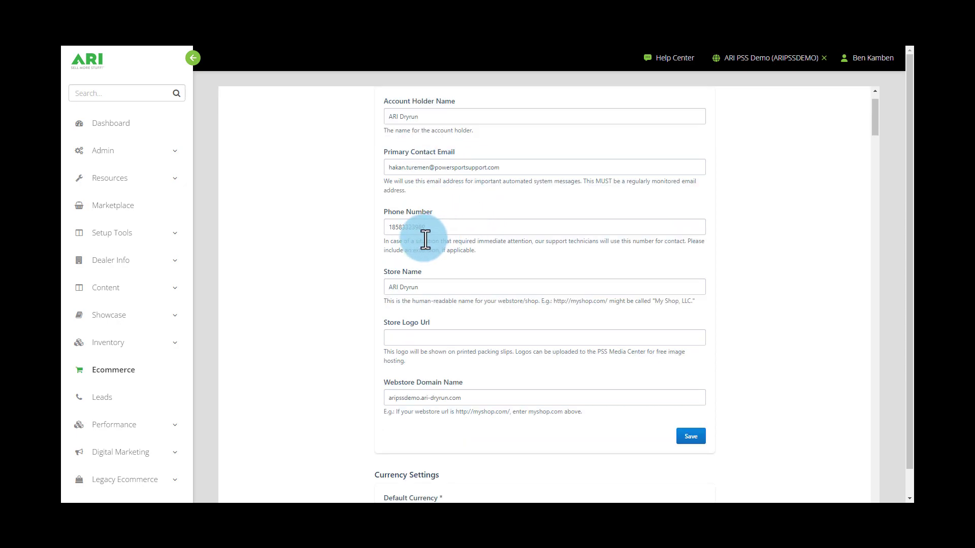
pyautogui.scroll(-1, 406, 234)
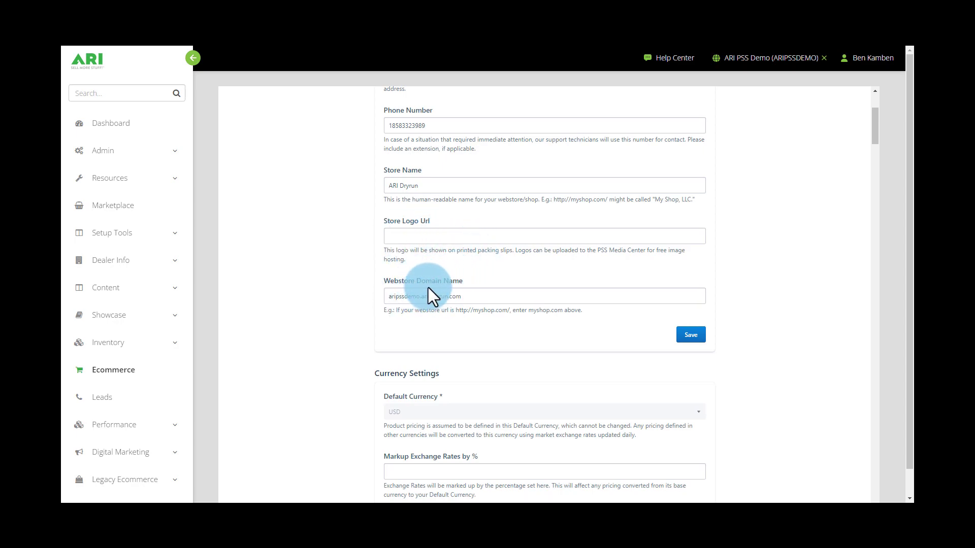
# On the webstore's home page, open the ARI logo image by itself in a new tab to get its address for the Store Logo Url.
pyautogui.moveTo(437, 221); pyautogui.dragTo(382, 223)
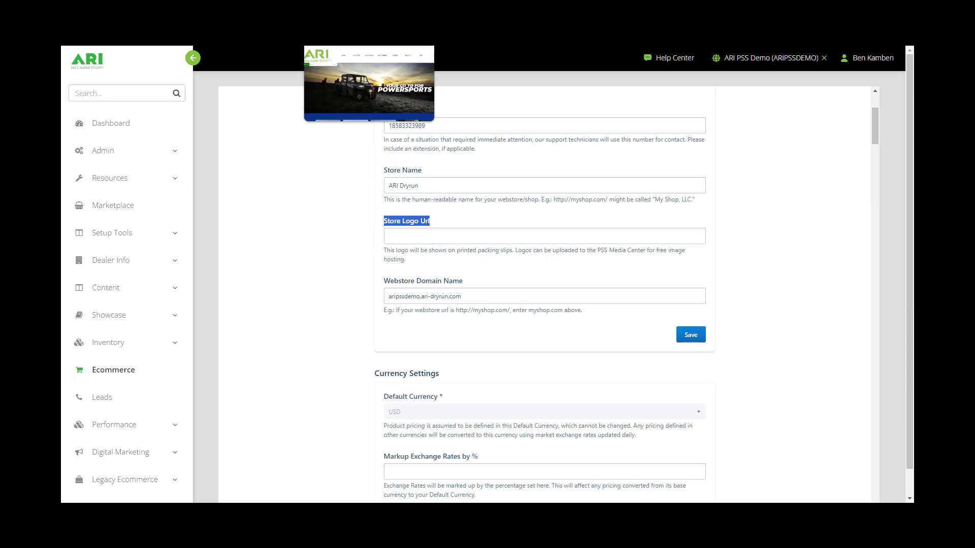
pyautogui.click(350, 13)
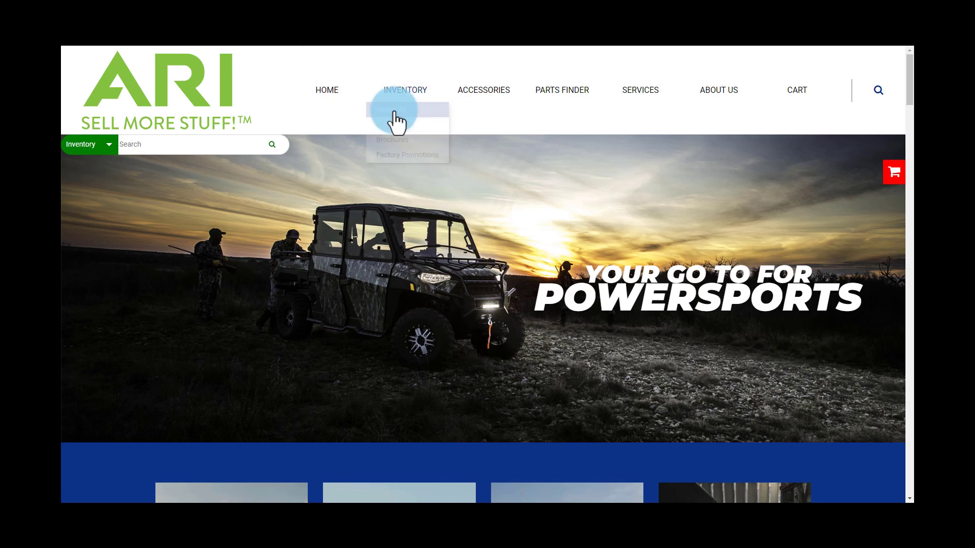
pyautogui.rightClick(163, 97)
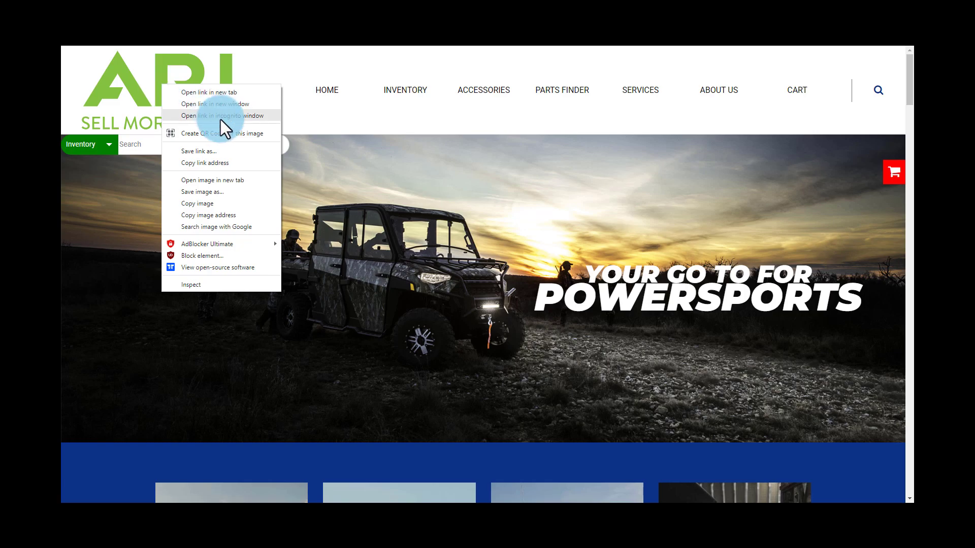
pyautogui.click(241, 179)
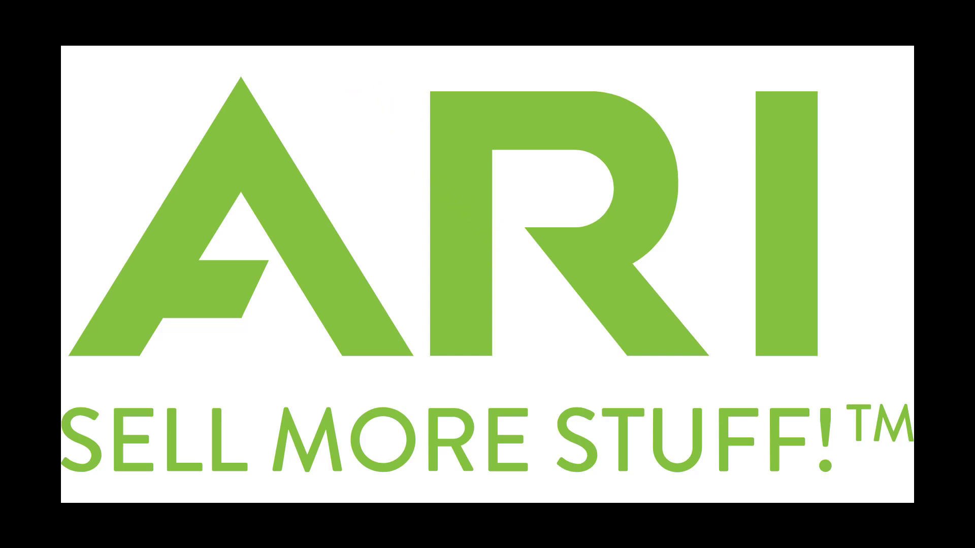
pyautogui.click(218, 66)
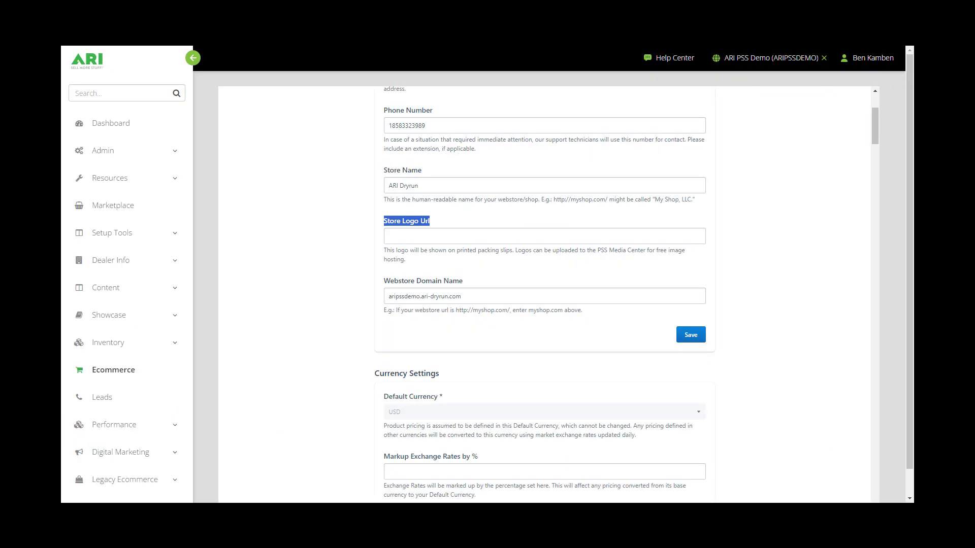
pyautogui.rightClick(454, 237)
pyautogui.click(466, 317)
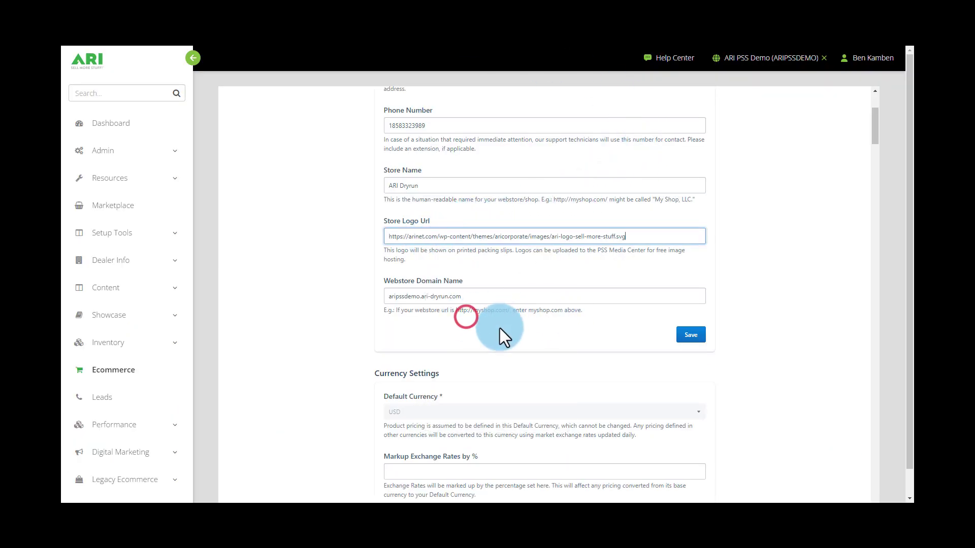
pyautogui.click(544, 291)
pyautogui.click(434, 225)
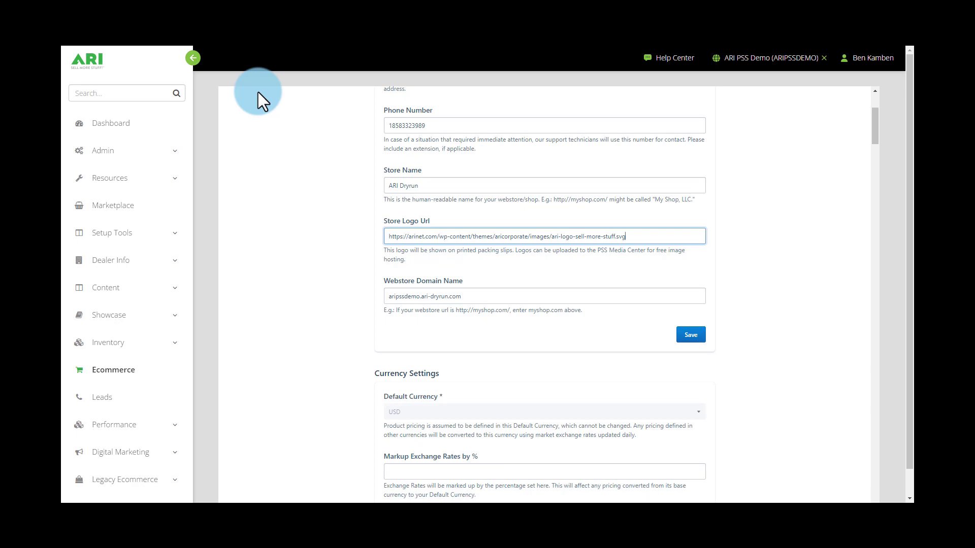
# Examine the Webstore Domain Name and the Currency Settings, including the exchange rate markup percentage.
pyautogui.scroll(-2, 397, 108)
pyautogui.click(470, 178)
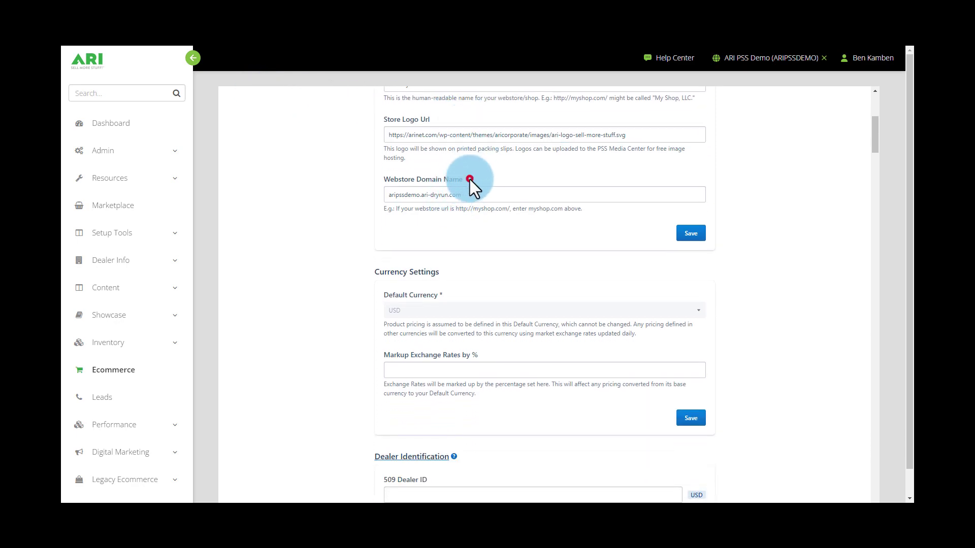
pyautogui.moveTo(470, 179); pyautogui.dragTo(385, 177)
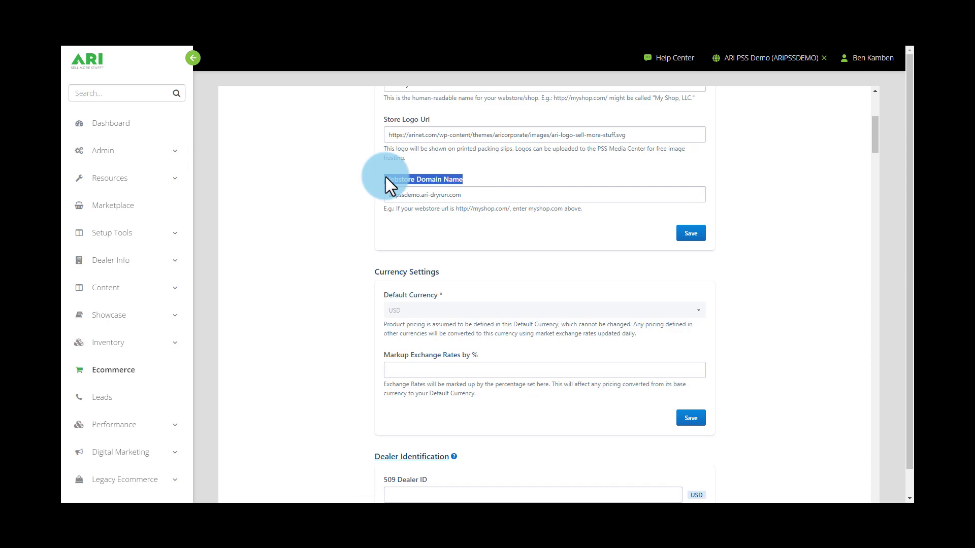
pyautogui.scroll(-1, 428, 191)
pyautogui.click(443, 223)
pyautogui.moveTo(443, 223); pyautogui.dragTo(372, 227)
pyautogui.scroll(-1, 457, 204)
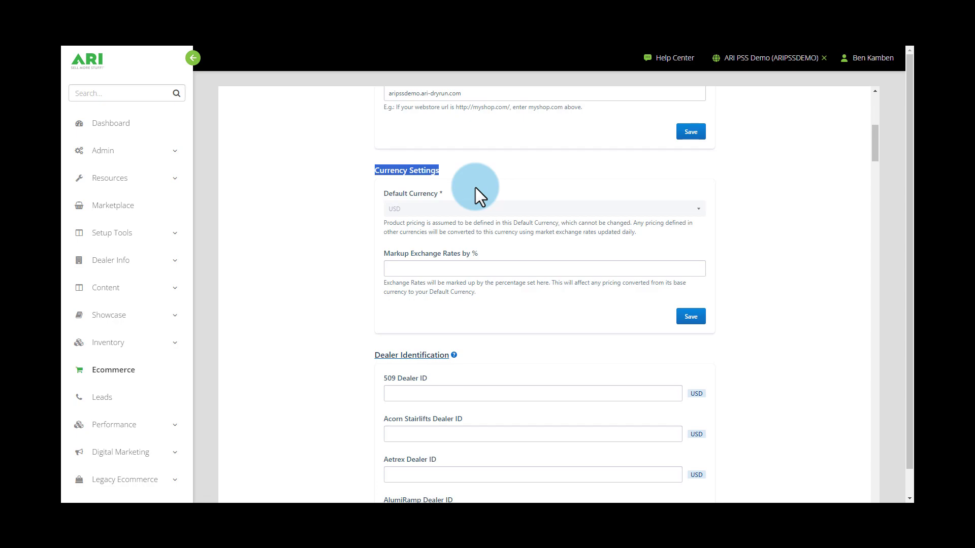
pyautogui.click(477, 256)
pyautogui.doubleClick(474, 256)
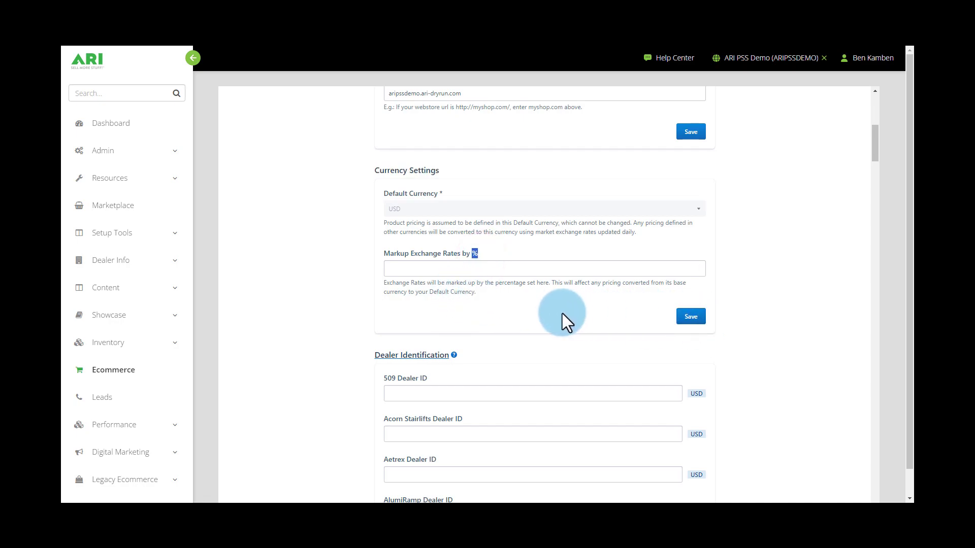
# Enter the dealer account number for 509 in the Dealer Identification section.
pyautogui.scroll(-2, 562, 312)
pyautogui.moveTo(370, 254); pyautogui.dragTo(449, 257)
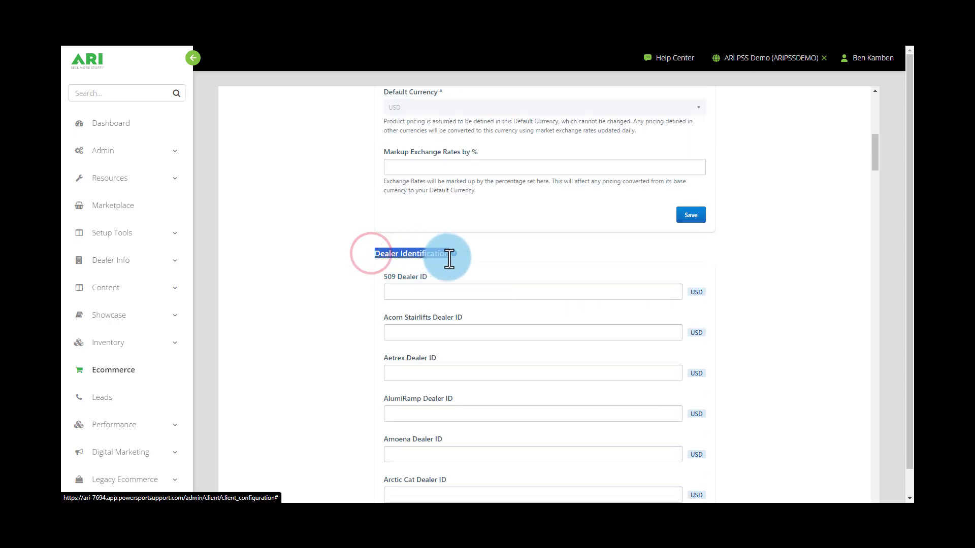
pyautogui.scroll(-2, 593, 254)
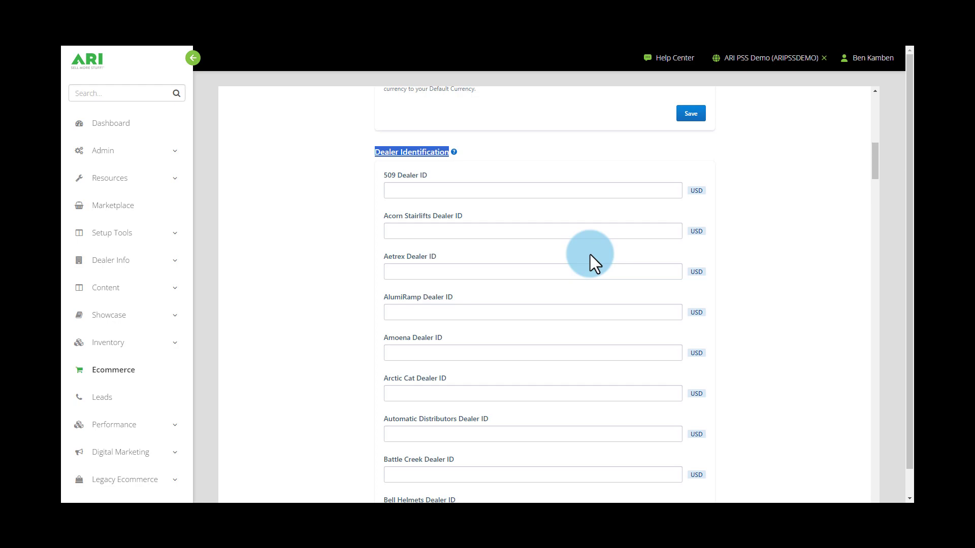
pyautogui.click(418, 192)
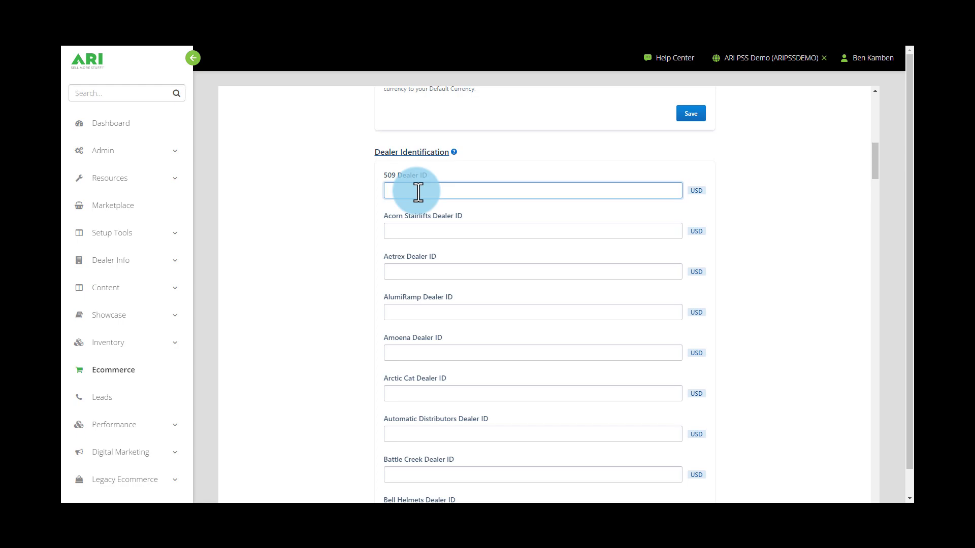
pyautogui.write('716598')
pyautogui.scroll(-1, 560, 289)
pyautogui.click(589, 199)
# Check the remaining dealer IDs through Yamaha and publish the changes for the ARI PSS Demo site.
pyautogui.scroll(-1, 431, 355)
pyautogui.scroll(-15, 431, 356)
pyautogui.scroll(-14, 431, 355)
pyautogui.scroll(-12, 430, 355)
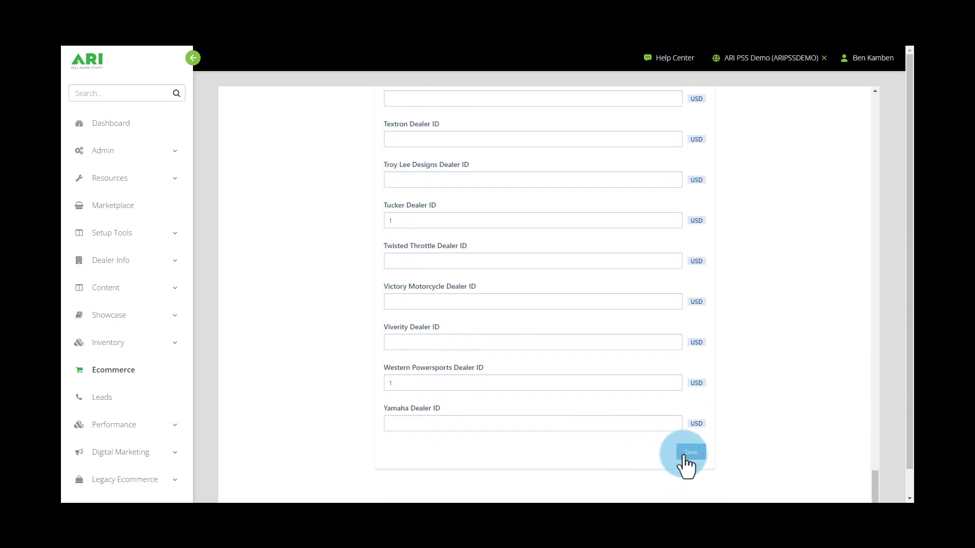
pyautogui.click(771, 61)
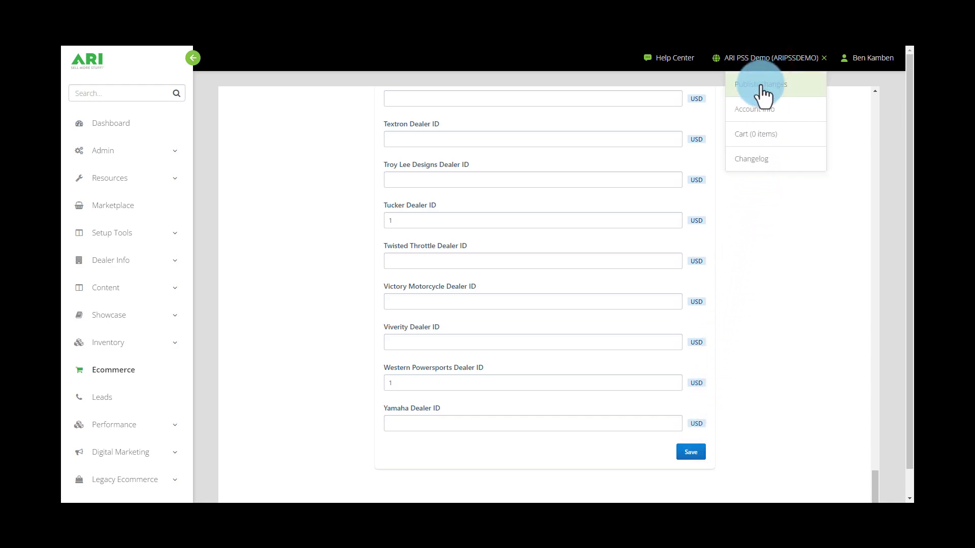
pyautogui.click(761, 90)
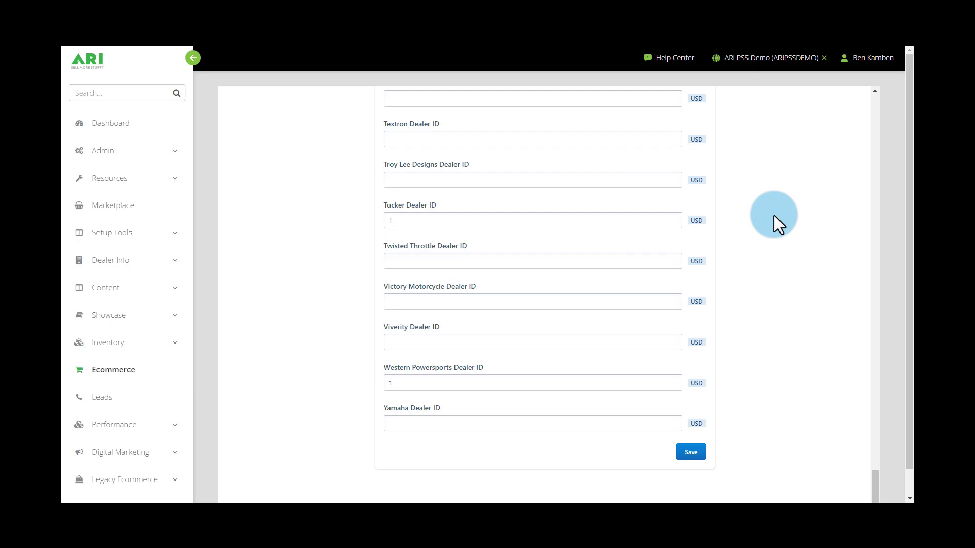
# Open the Webstore integration settings.
pyautogui.scroll(20, 797, 322)
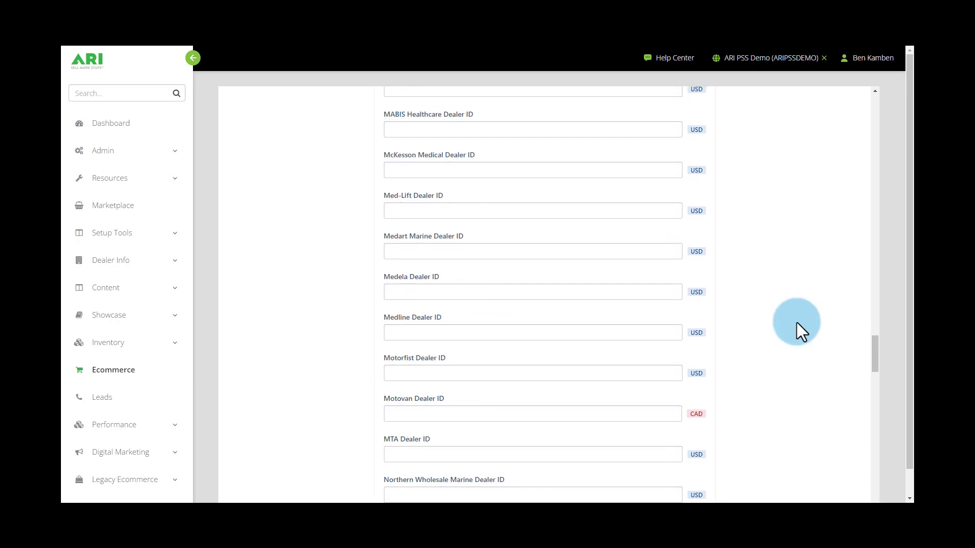
pyautogui.scroll(20, 797, 322)
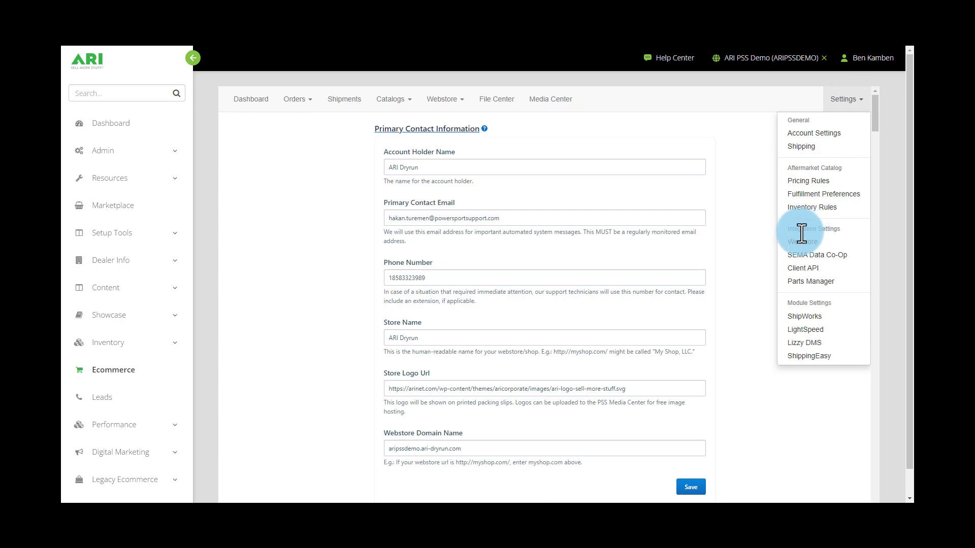
pyautogui.click(798, 251)
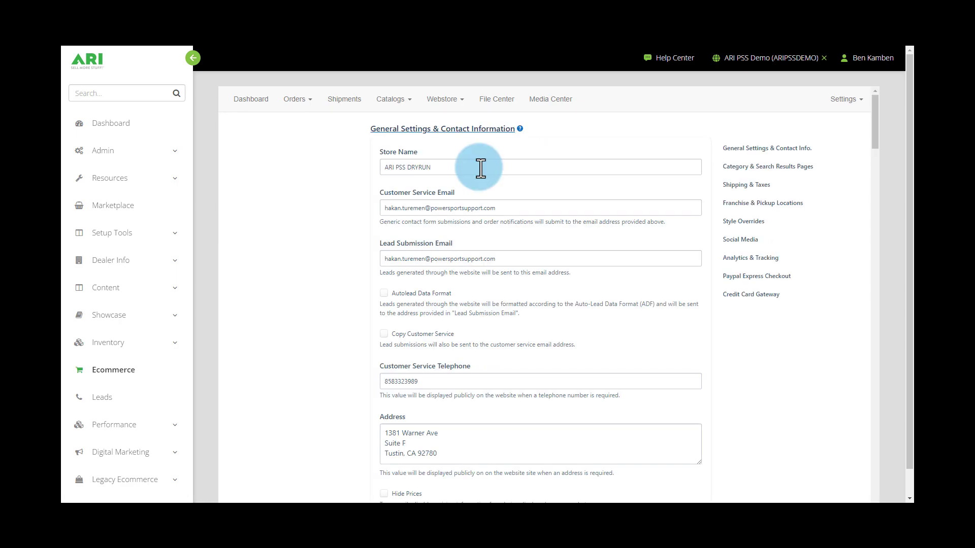
# Examine the webstore's general settings and contact information, its price and store status options, return and shipping policies, and In-Stock Only setting.
pyautogui.moveTo(421, 151); pyautogui.dragTo(369, 172)
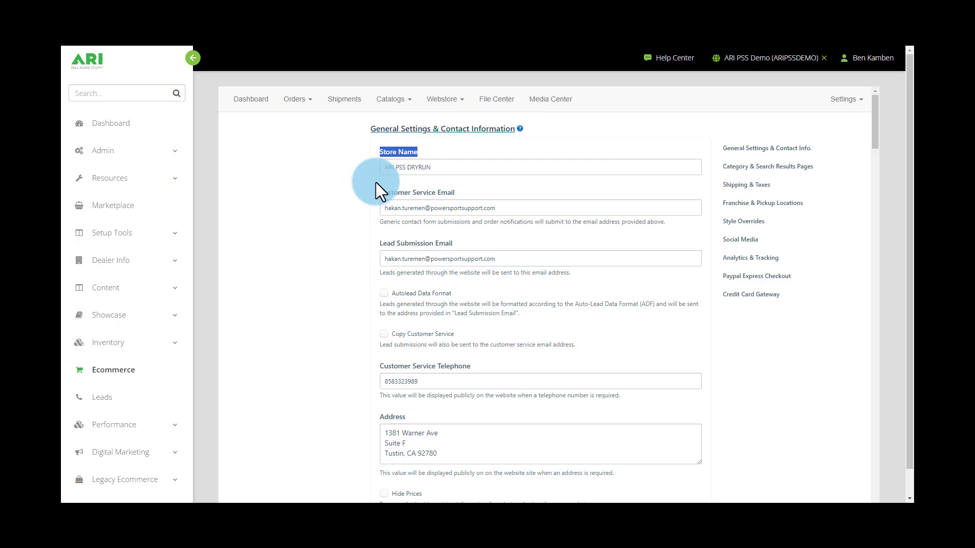
pyautogui.click(412, 180)
pyautogui.moveTo(455, 192); pyautogui.dragTo(380, 193)
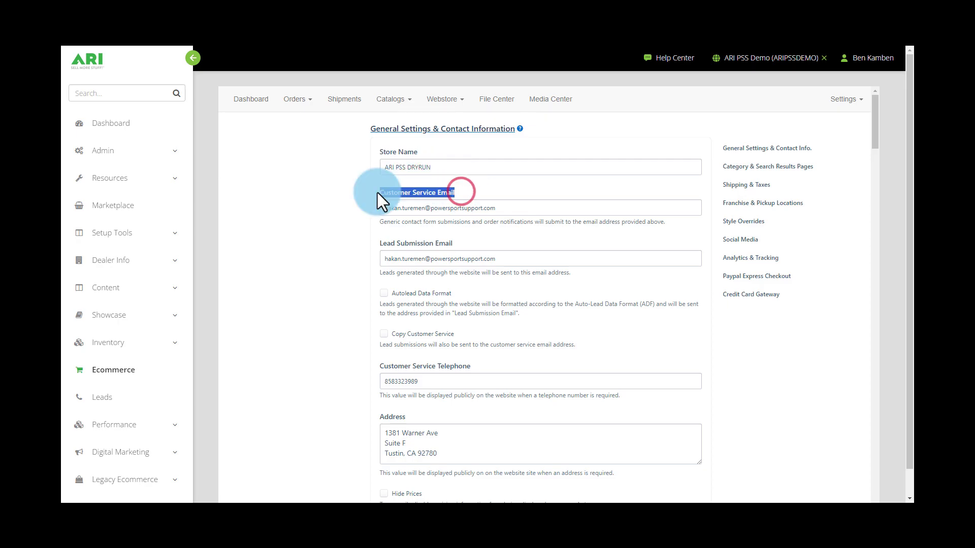
pyautogui.click(488, 227)
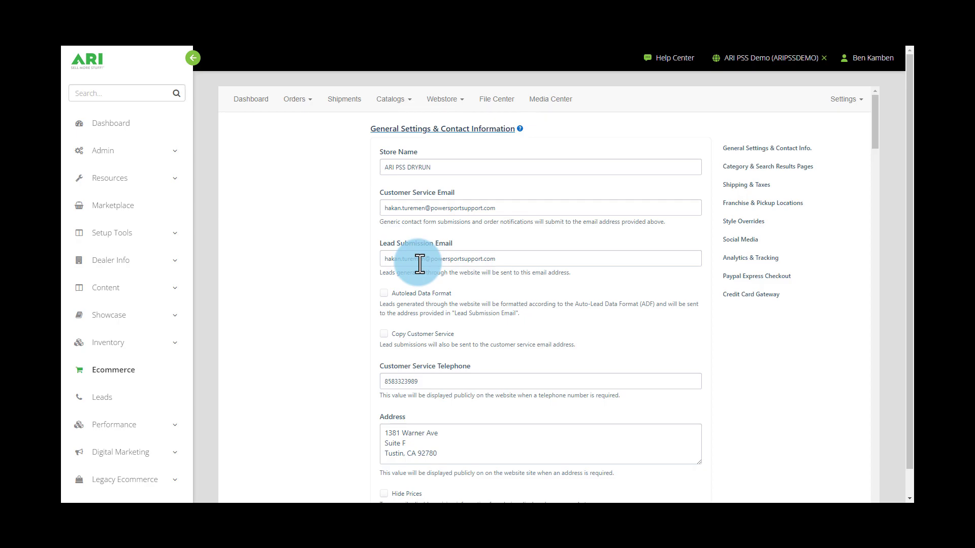
pyautogui.scroll(-2, 420, 274)
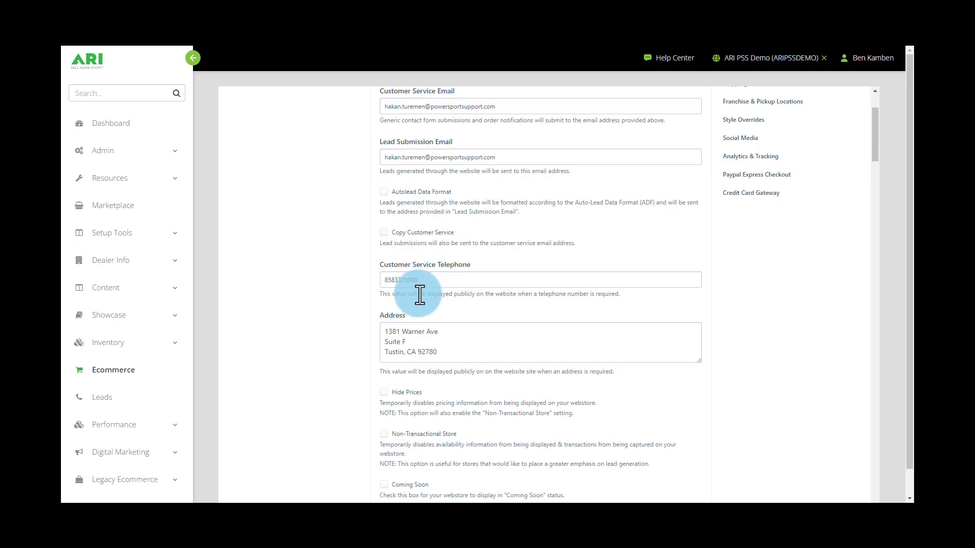
pyautogui.scroll(-2, 409, 284)
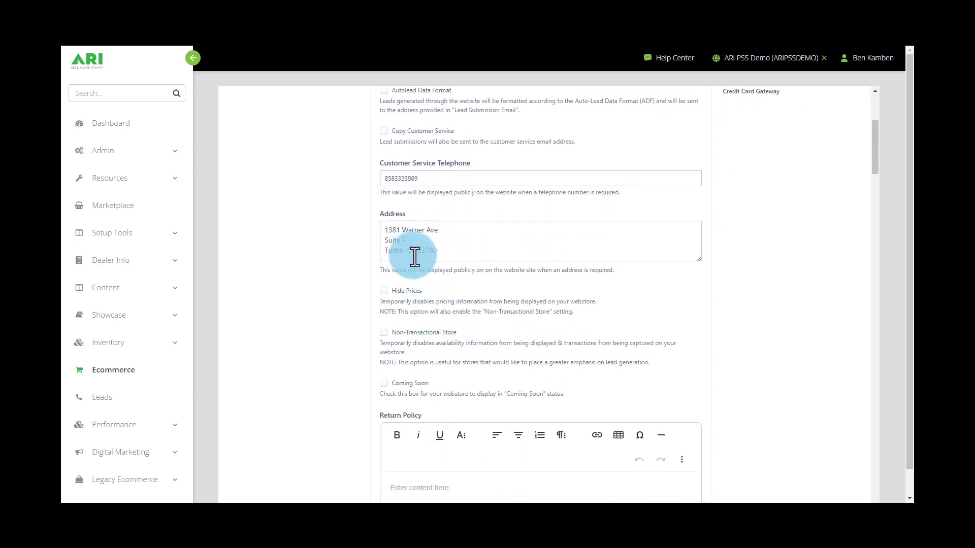
pyautogui.scroll(-2, 412, 248)
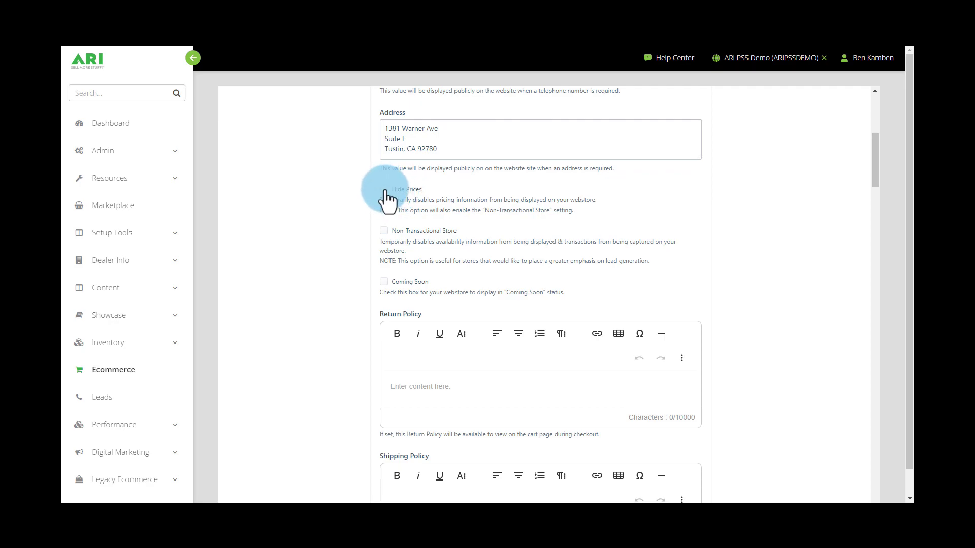
pyautogui.scroll(-1, 401, 196)
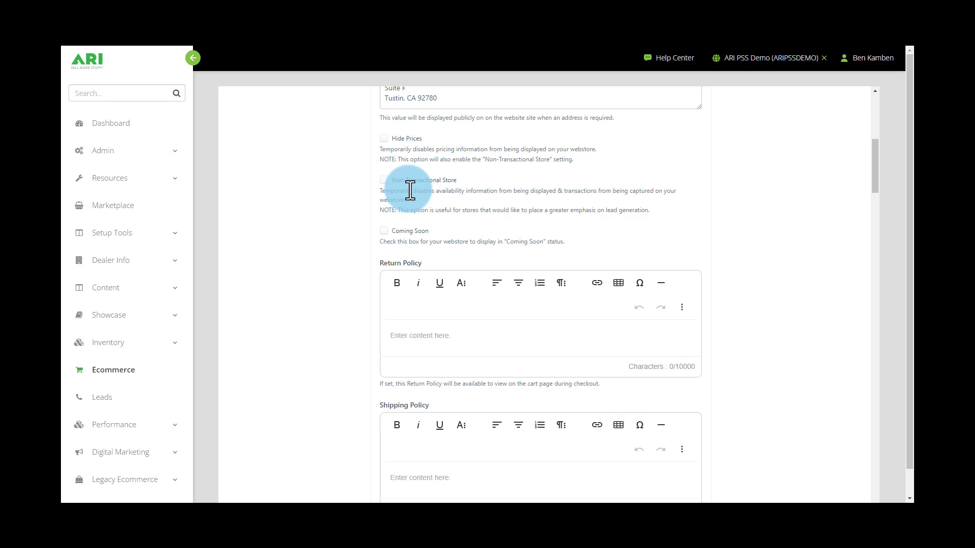
pyautogui.scroll(-1, 422, 189)
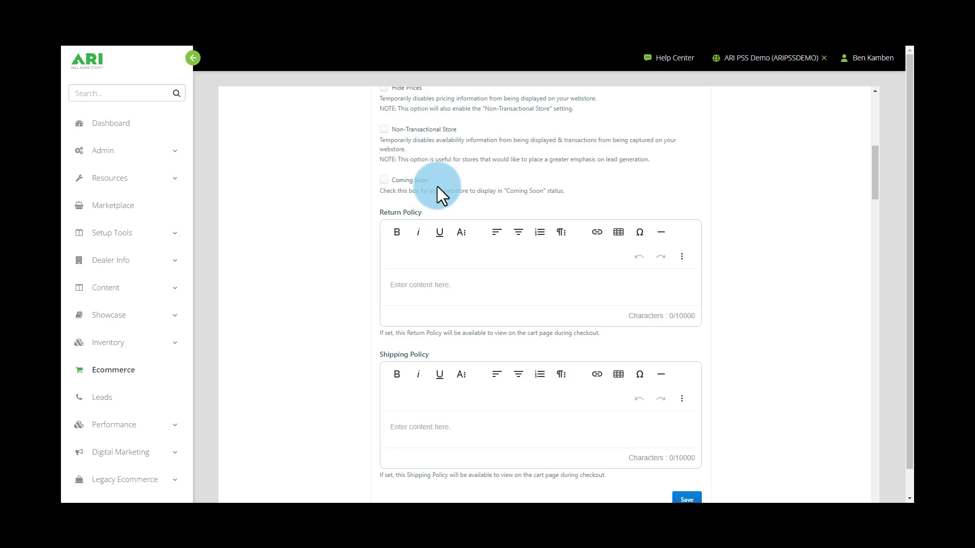
pyautogui.scroll(-1, 437, 187)
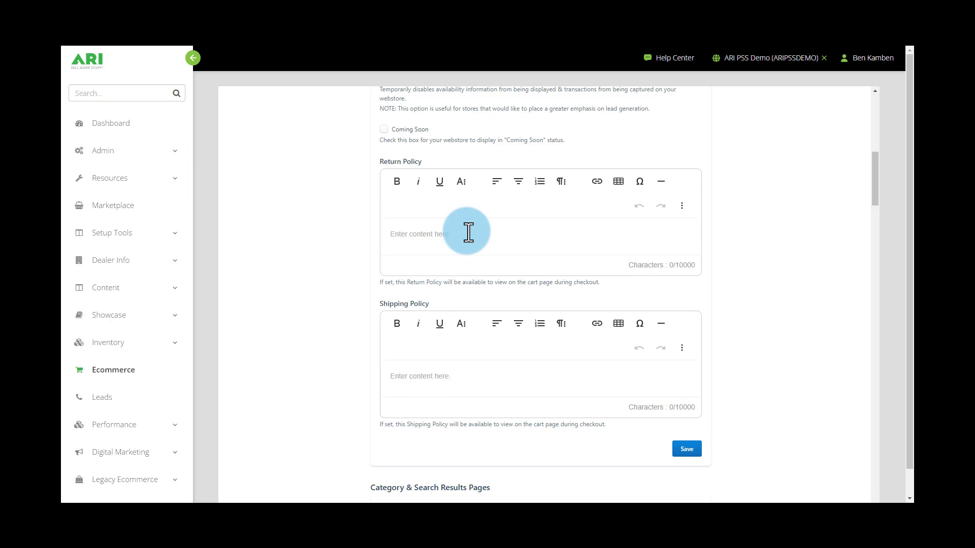
pyautogui.scroll(-10, 747, 281)
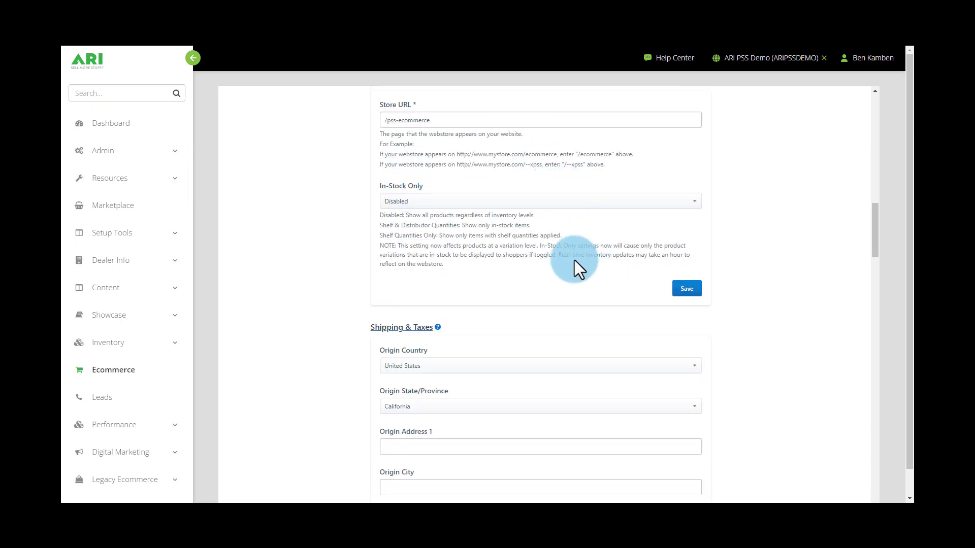
# Check the In-Stock Only choices, then the Origin Country, State, Address, City and Postal Code fields and the Nexus States setting under Shipping & Taxes.
pyautogui.click(502, 203)
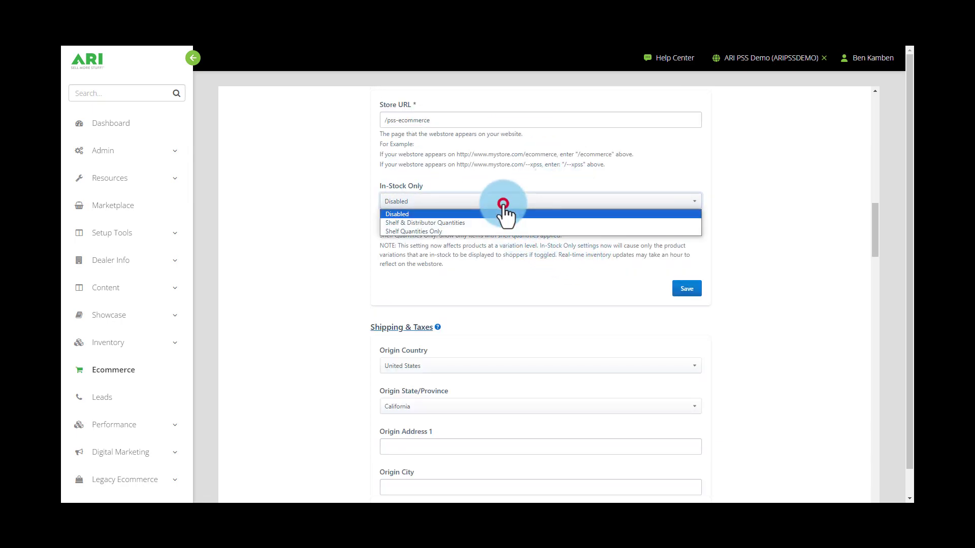
pyautogui.click(446, 224)
pyautogui.scroll(-3, 445, 218)
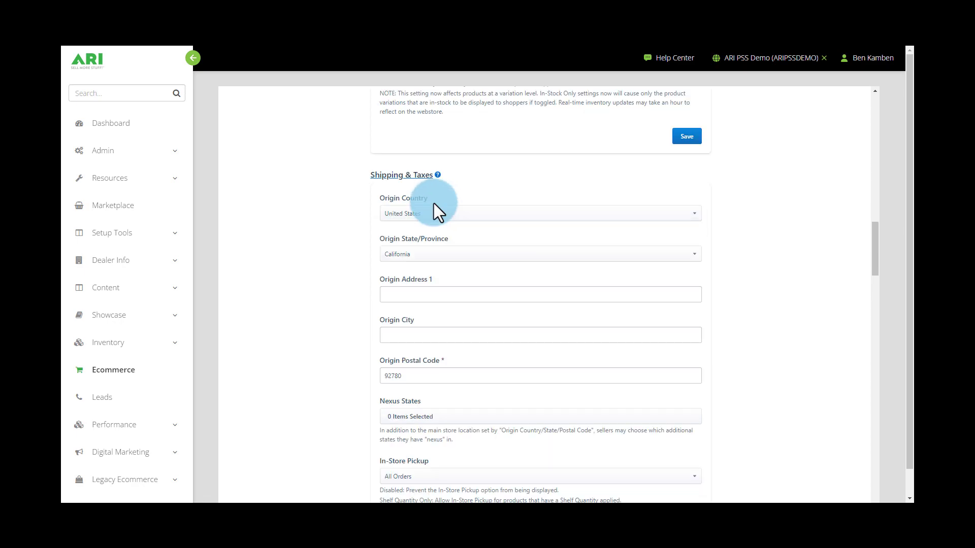
pyautogui.scroll(-1, 407, 182)
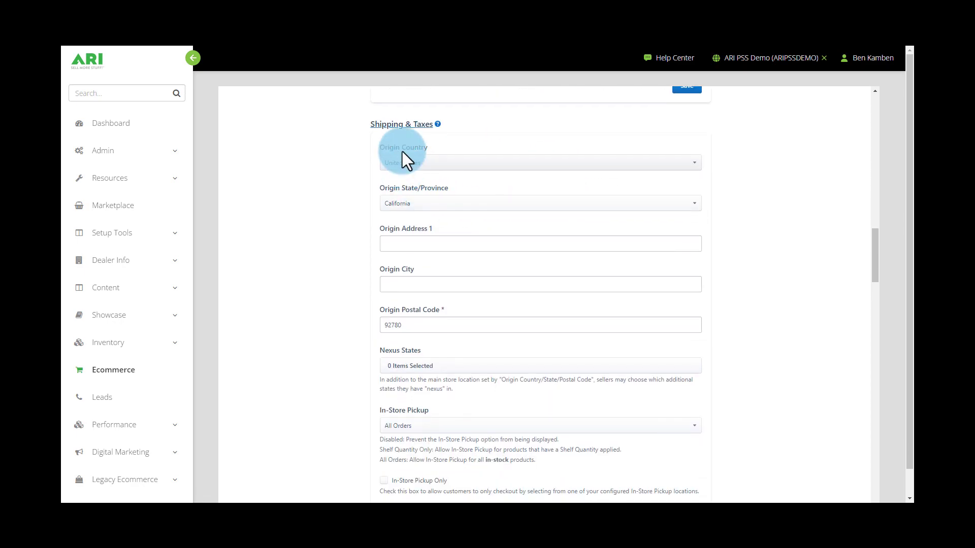
pyautogui.scroll(-1, 488, 213)
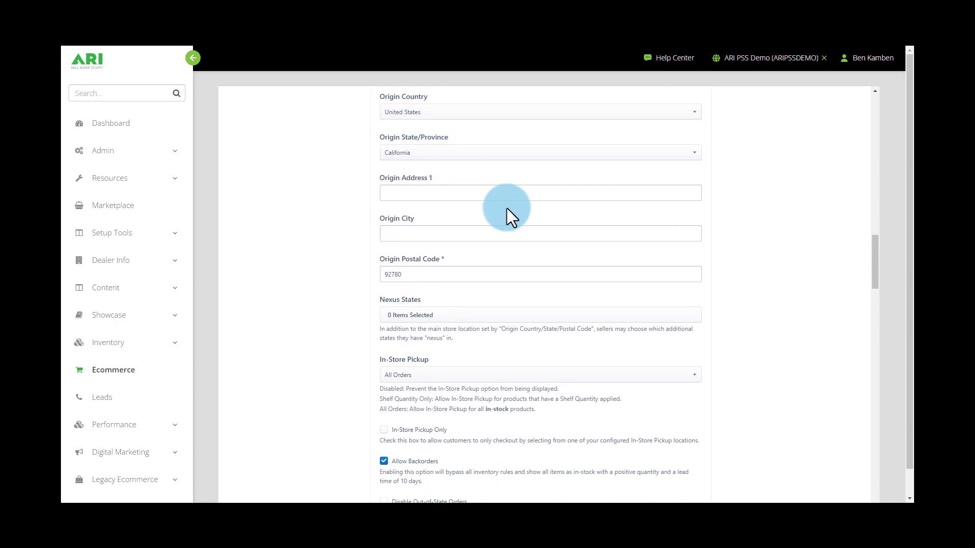
pyautogui.scroll(-1, 433, 228)
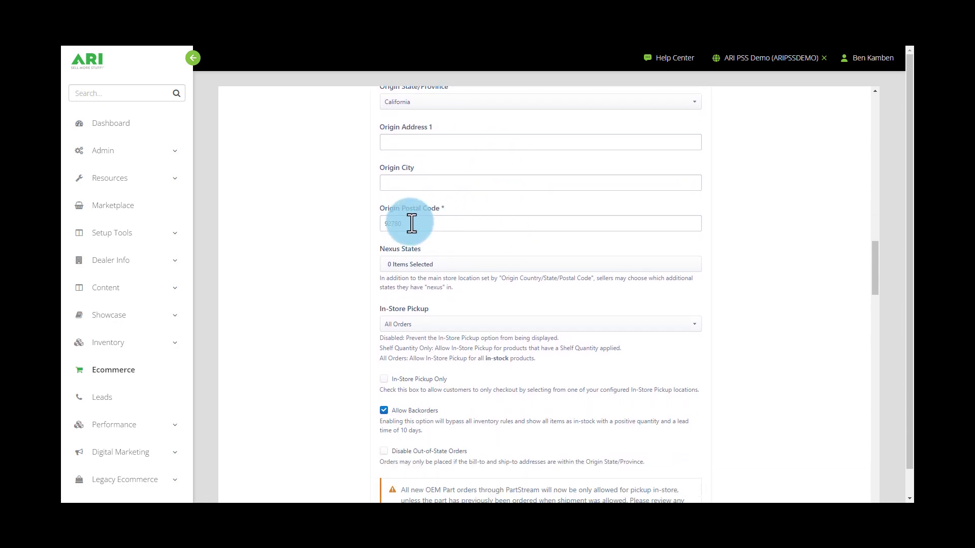
pyautogui.scroll(-1, 508, 220)
pyautogui.moveTo(425, 197); pyautogui.dragTo(378, 197)
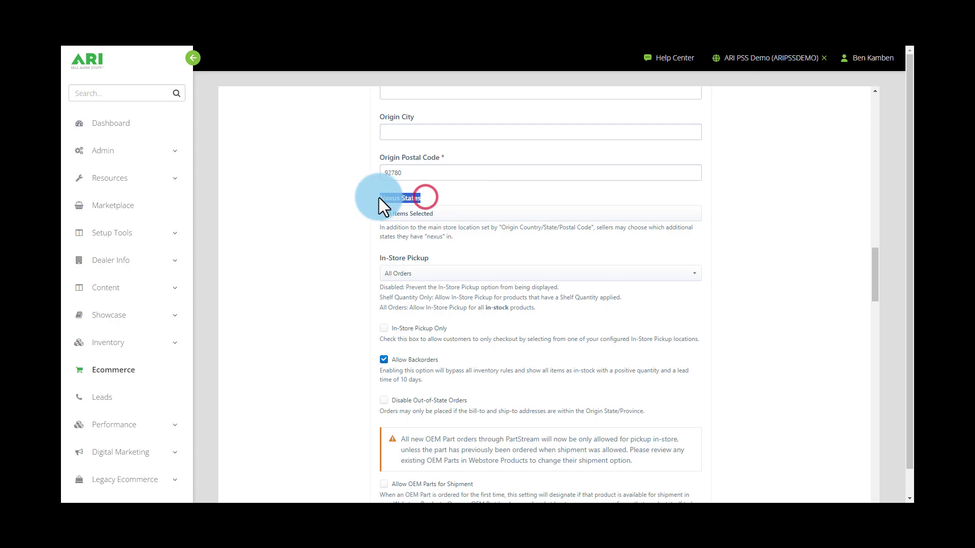
# Examine the In-Store Pickup choices and the In-Store Pickup Only, Allow Backorders, Disable Out-of-State Orders and Allow OEM Parts for Shipment options.
pyautogui.scroll(-2, 669, 238)
pyautogui.moveTo(436, 156); pyautogui.dragTo(376, 159)
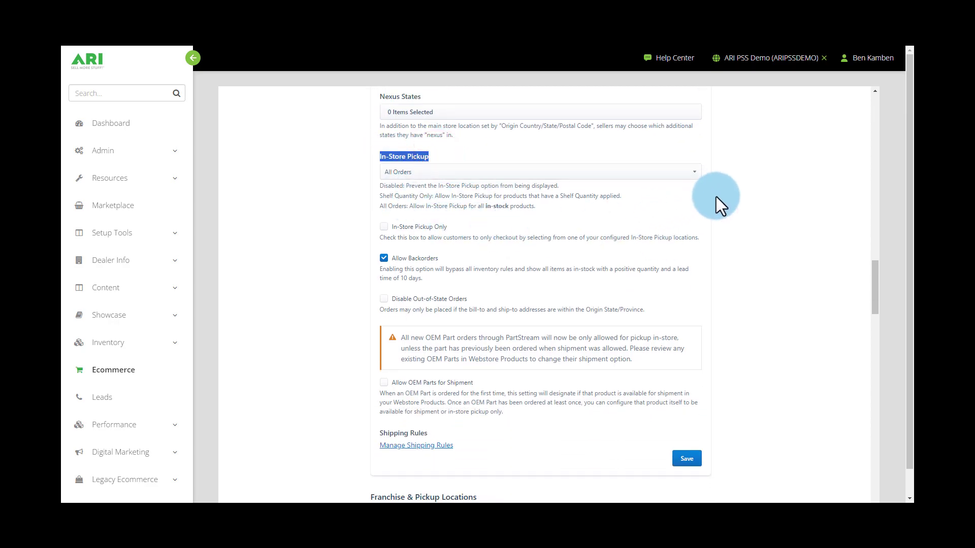
pyautogui.click(693, 174)
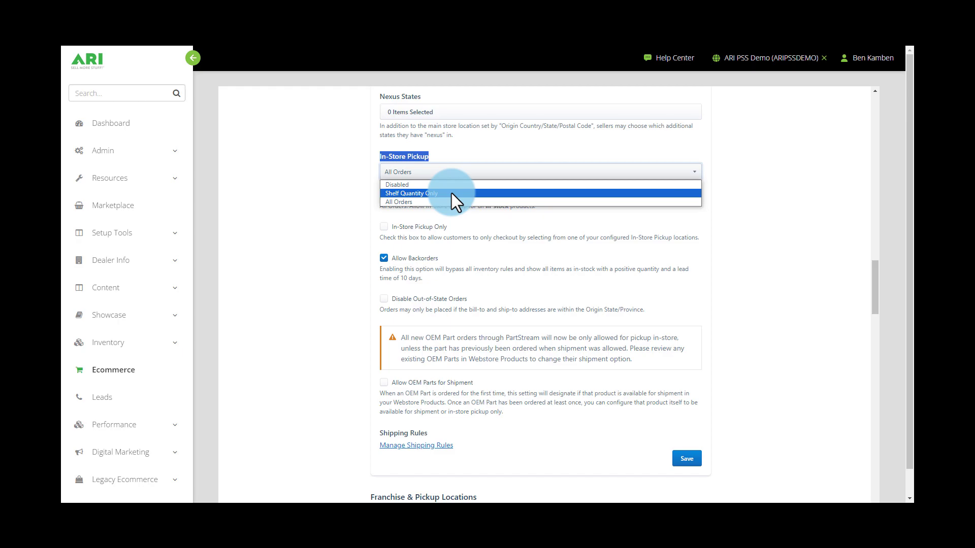
pyautogui.click(418, 242)
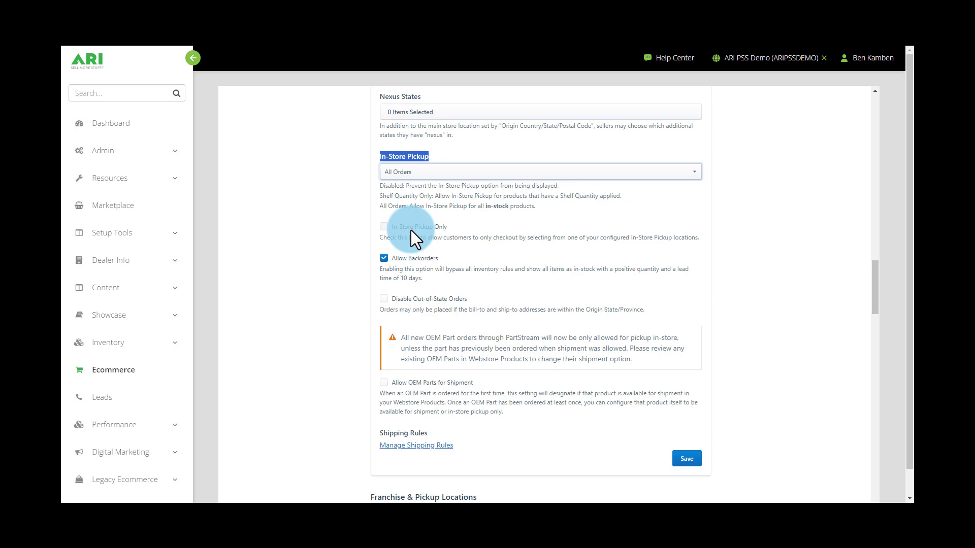
pyautogui.scroll(-1, 455, 223)
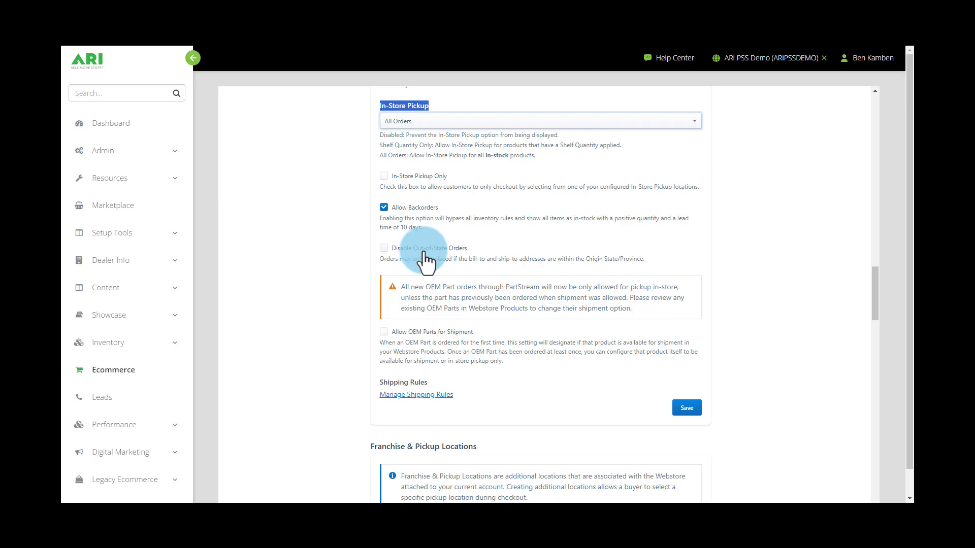
pyautogui.scroll(-2, 609, 279)
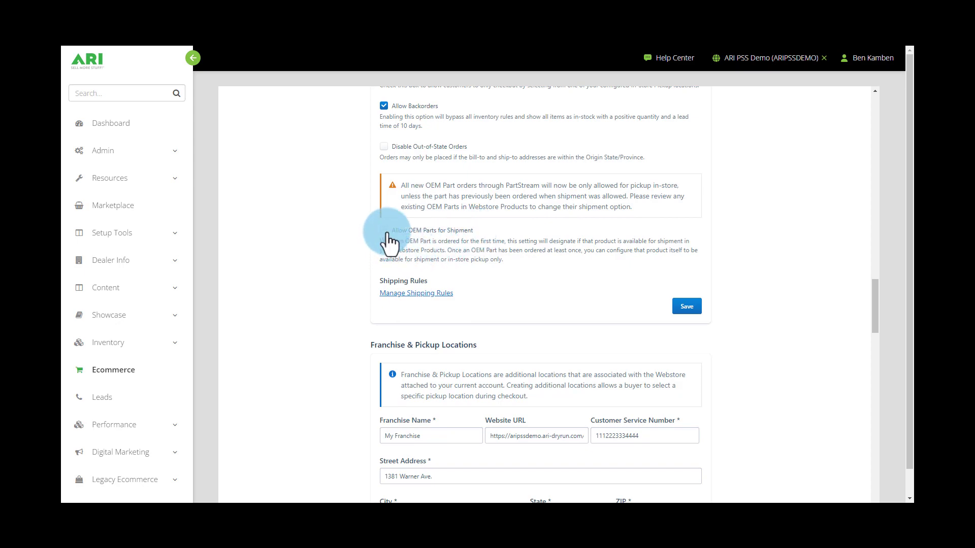
pyautogui.scroll(-1, 425, 239)
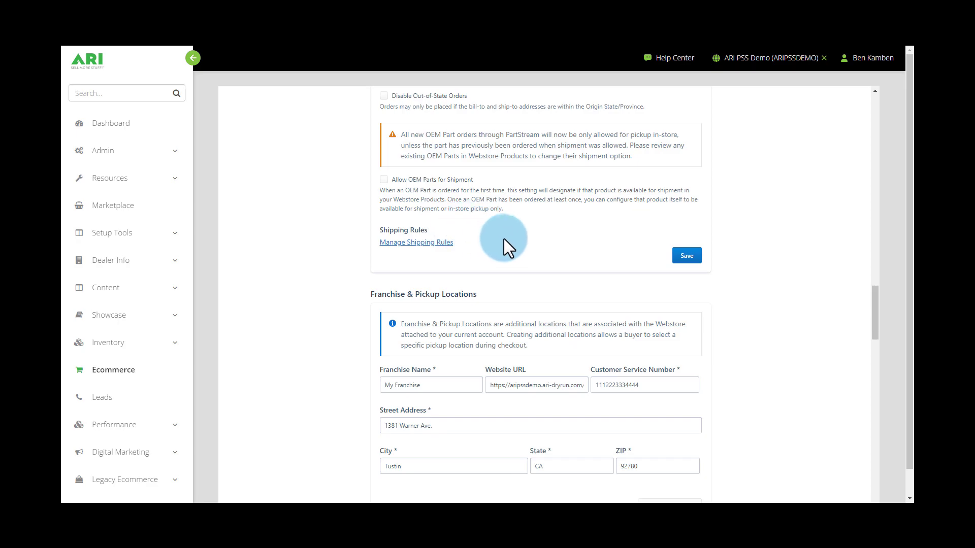
# Open the shipping rules management page and review its sections and the EasyPost settings for weight-based calculated shipping.
pyautogui.click(424, 243)
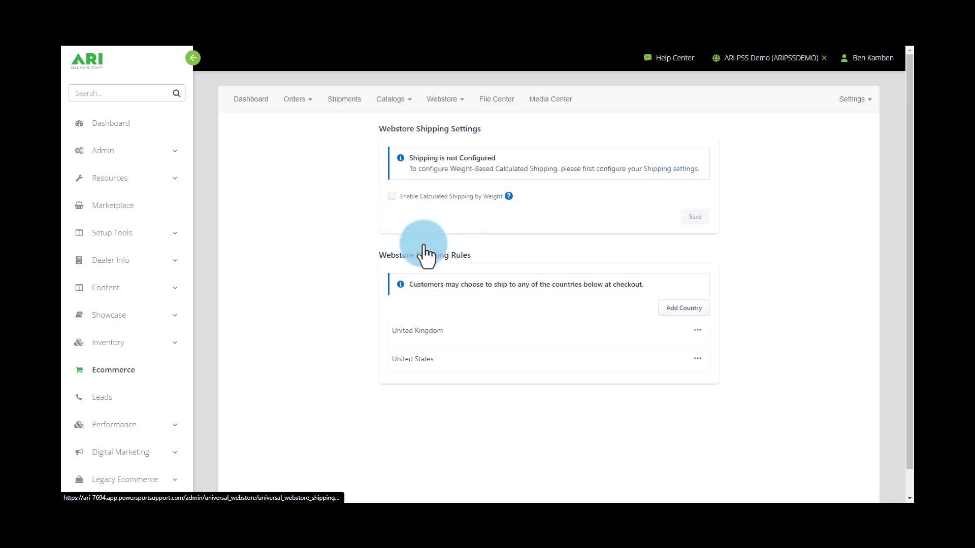
pyautogui.moveTo(497, 128); pyautogui.dragTo(378, 130)
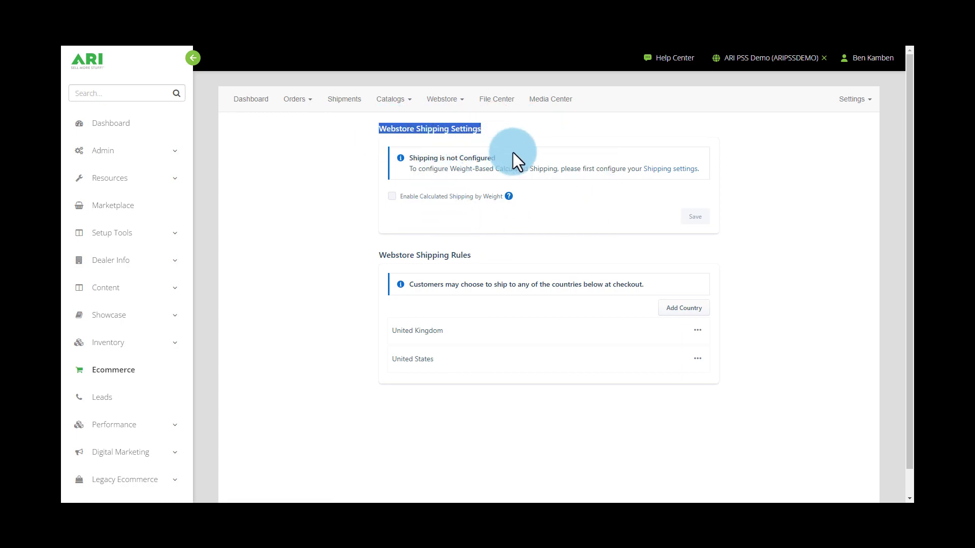
pyautogui.moveTo(474, 254); pyautogui.dragTo(369, 252)
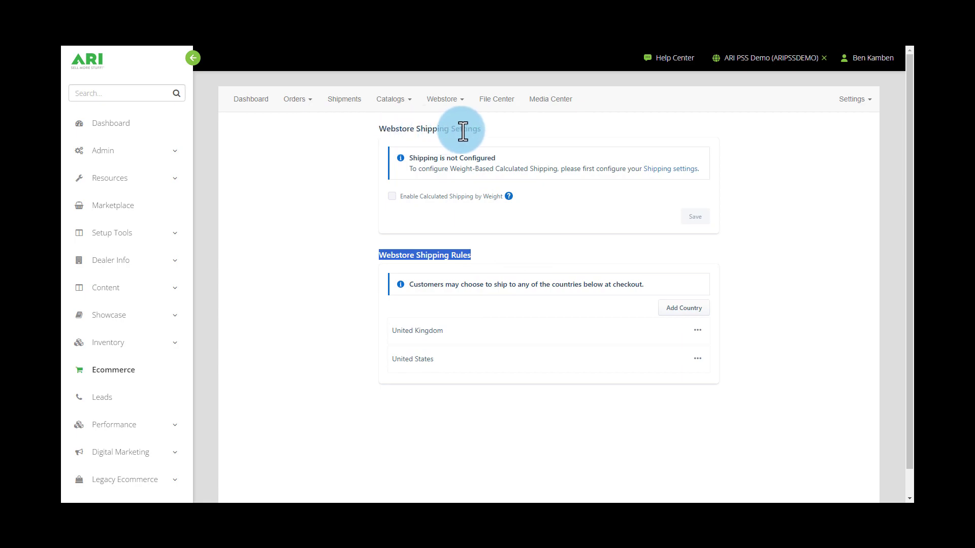
pyautogui.click(669, 170)
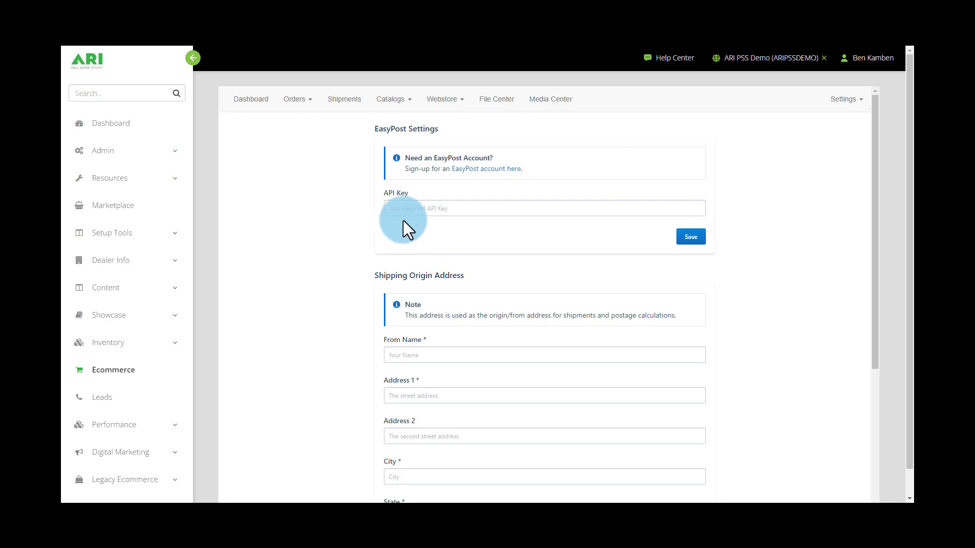
pyautogui.click(681, 237)
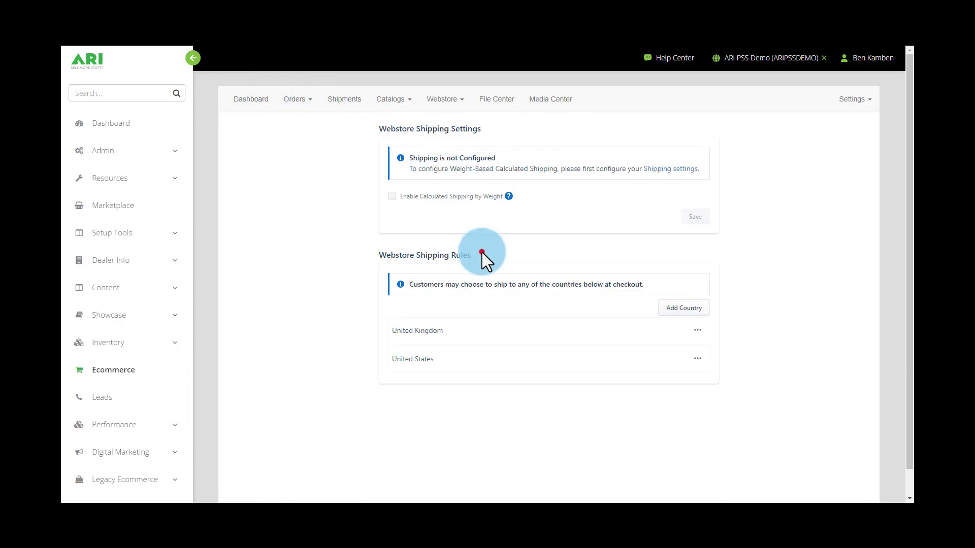
# Open the United States price banded shipping rates and add a second band with a shipping cost of 30.
pyautogui.moveTo(481, 252); pyautogui.dragTo(379, 253)
pyautogui.scroll(-1, 822, 269)
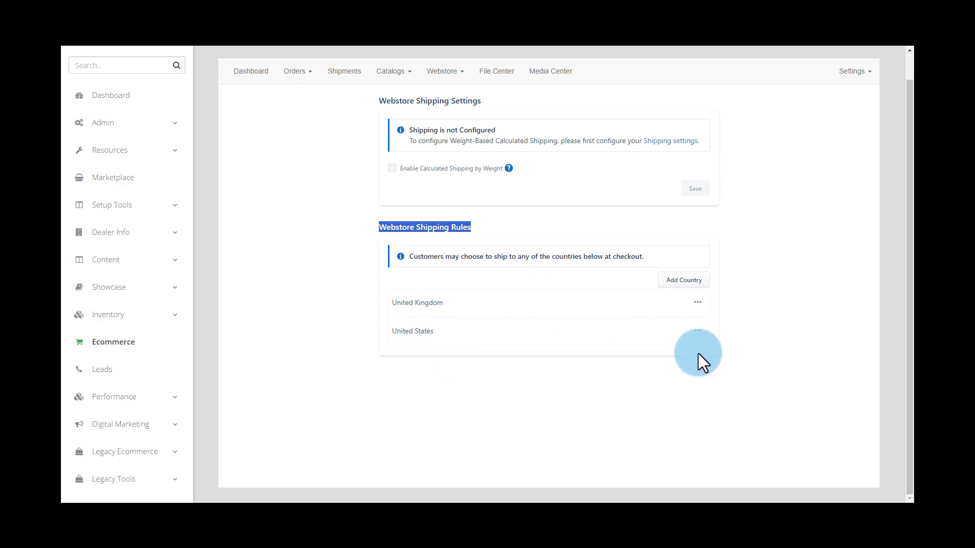
pyautogui.click(697, 332)
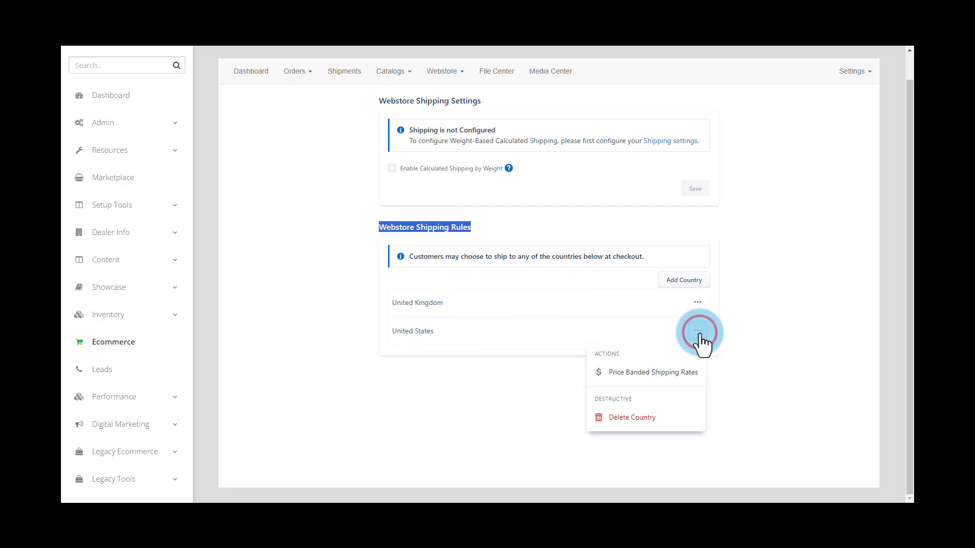
pyautogui.click(645, 378)
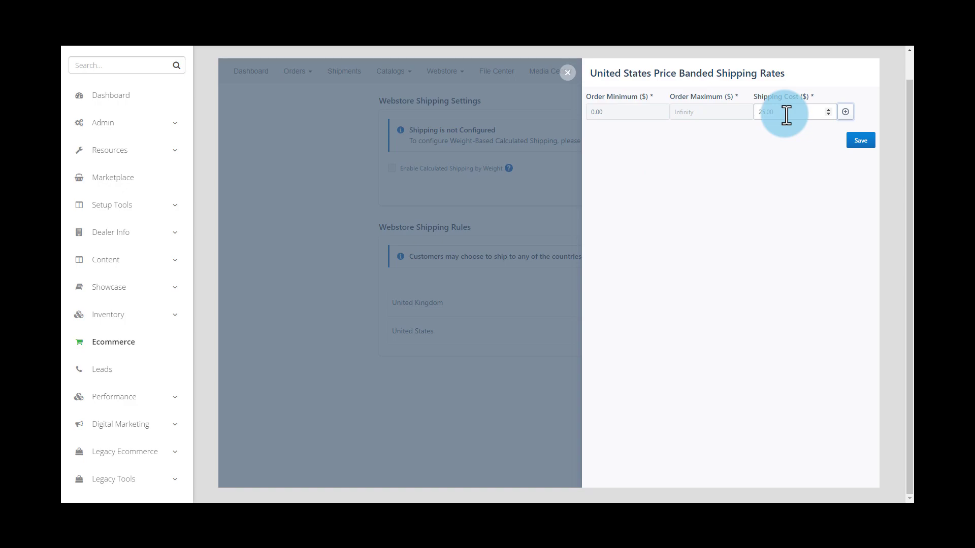
pyautogui.click(845, 112)
pyautogui.click(775, 154)
pyautogui.write('3')
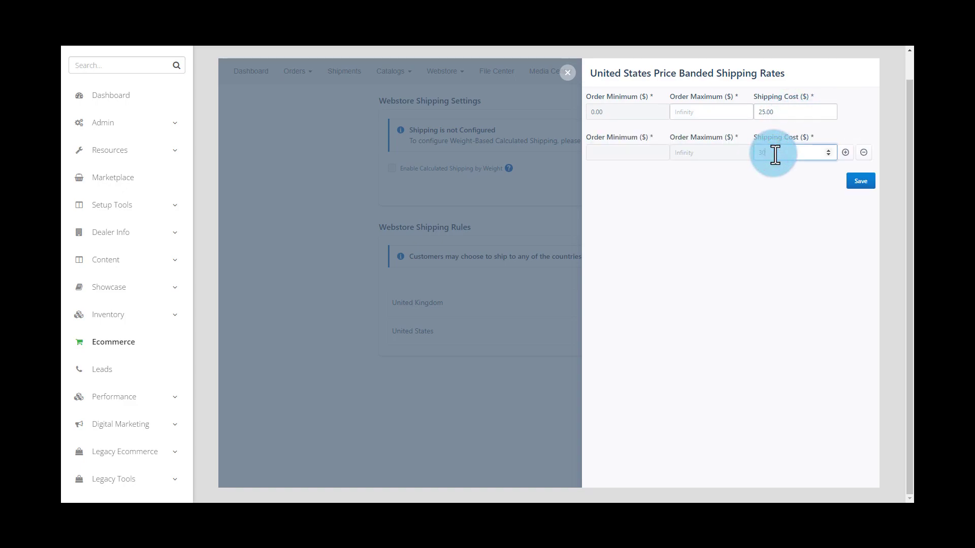
pyautogui.write('0')
# Add a third band costing 35, set the second band's order maximum to 75, and close the United States rates without saving.
pyautogui.click(845, 153)
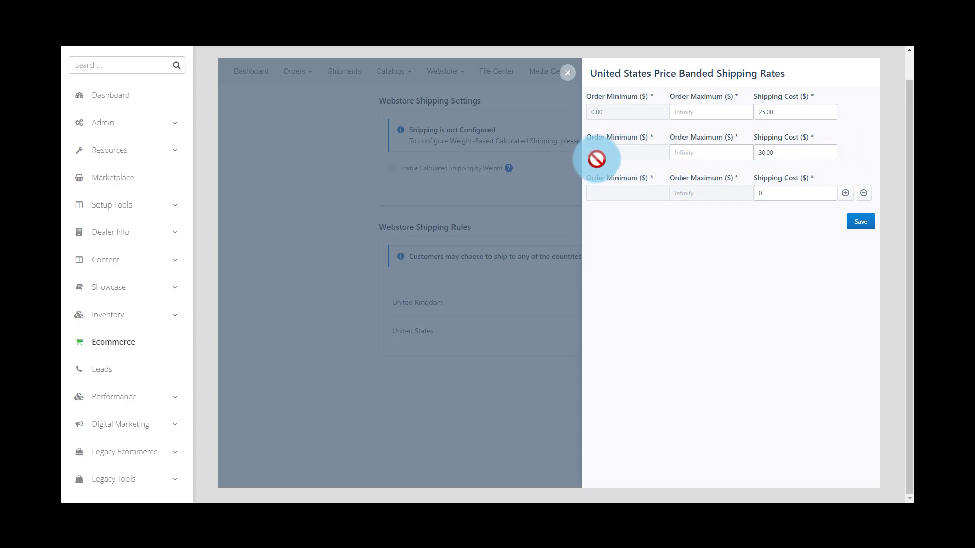
pyautogui.click(690, 153)
pyautogui.write('75')
pyautogui.click(760, 224)
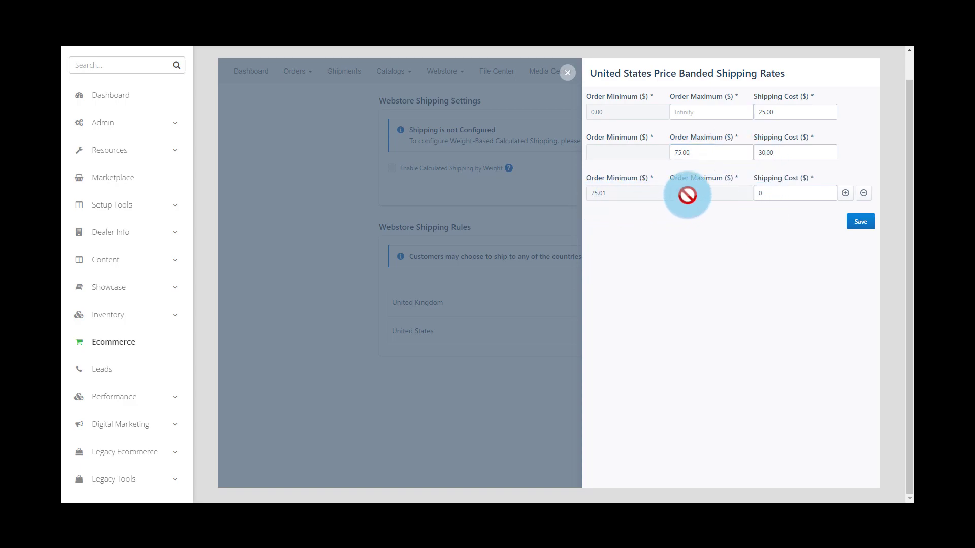
pyautogui.doubleClick(771, 195)
pyautogui.write('3')
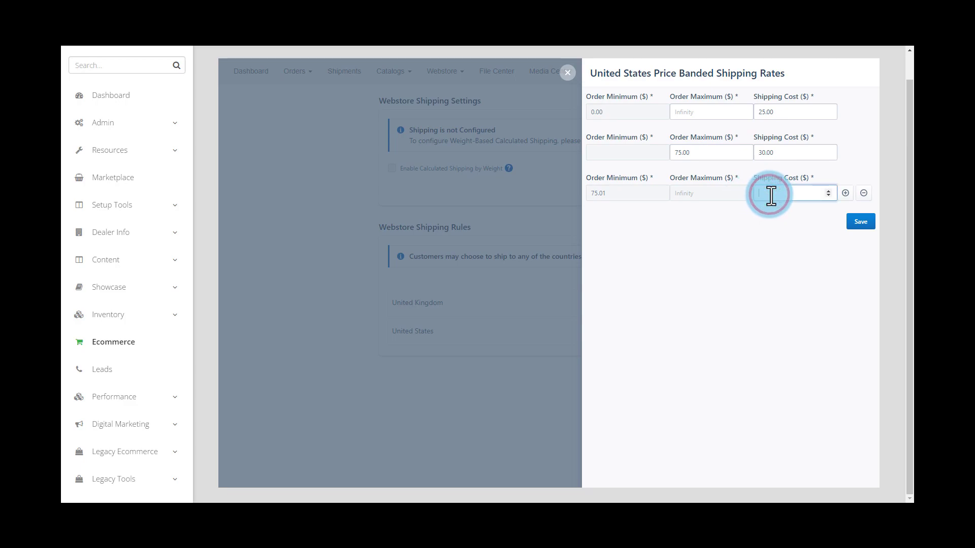
pyautogui.write('5')
pyautogui.click(788, 235)
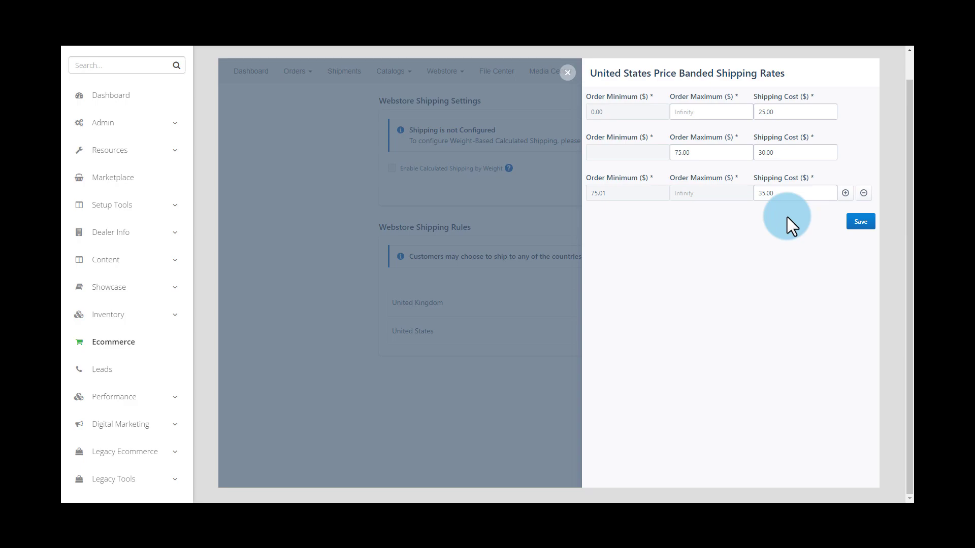
pyautogui.click(567, 72)
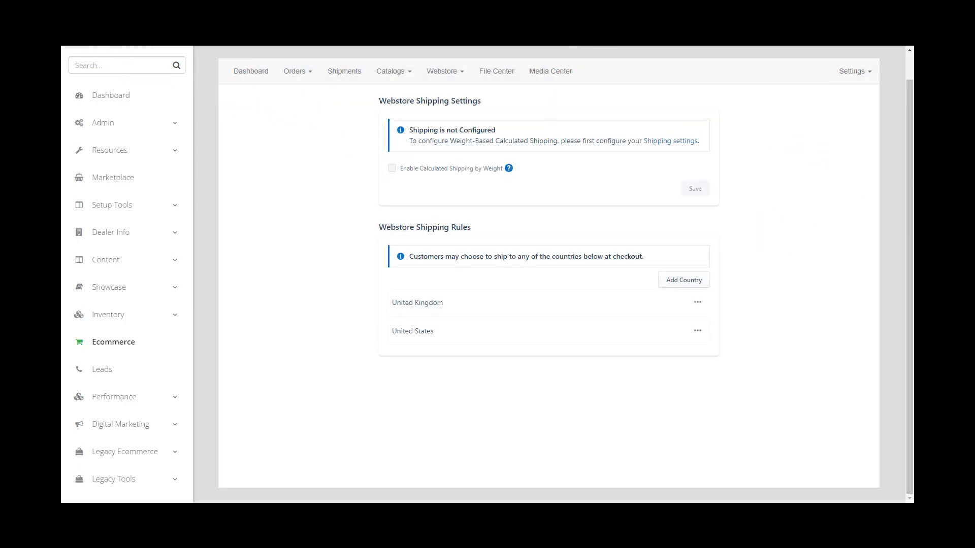
# Return to the Webstore integration settings.
pyautogui.press('F5')
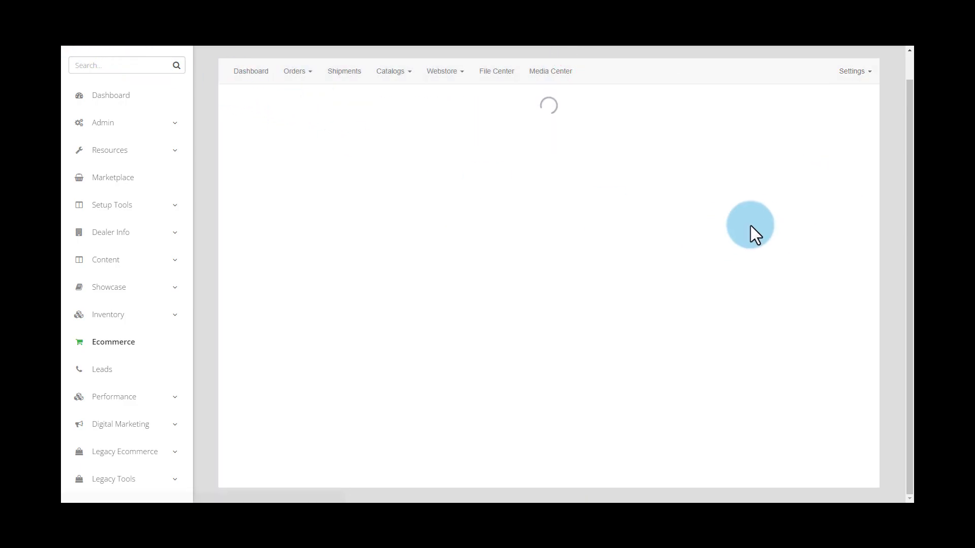
pyautogui.click(841, 73)
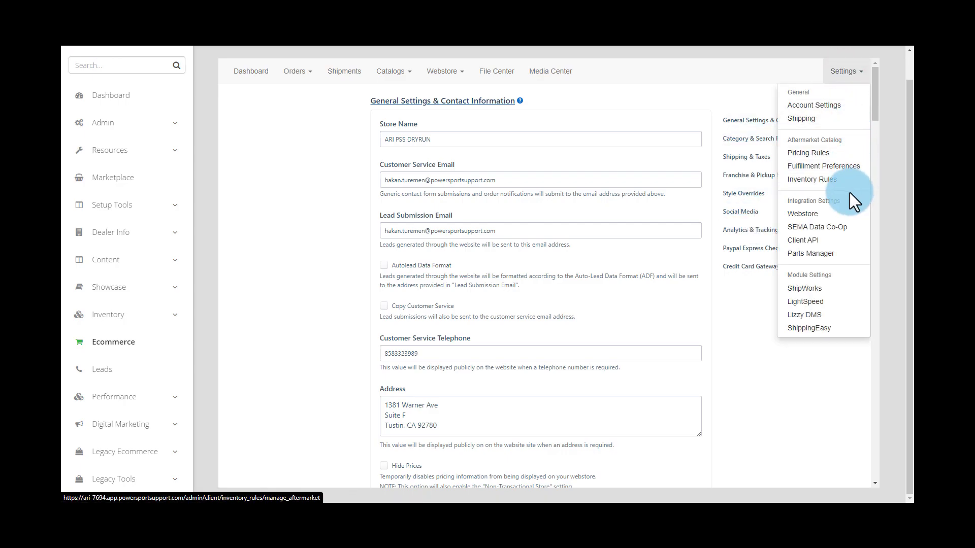
pyautogui.click(821, 199)
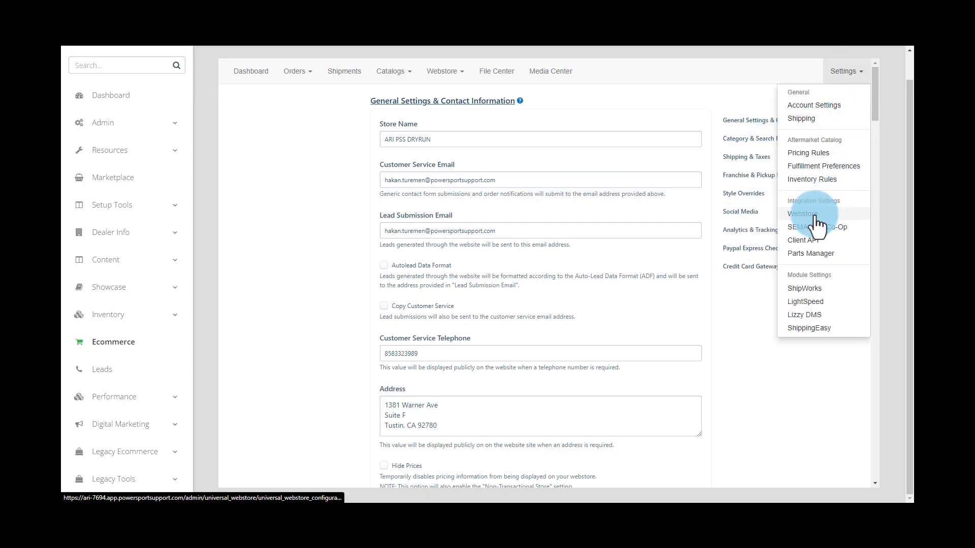
pyautogui.click(858, 73)
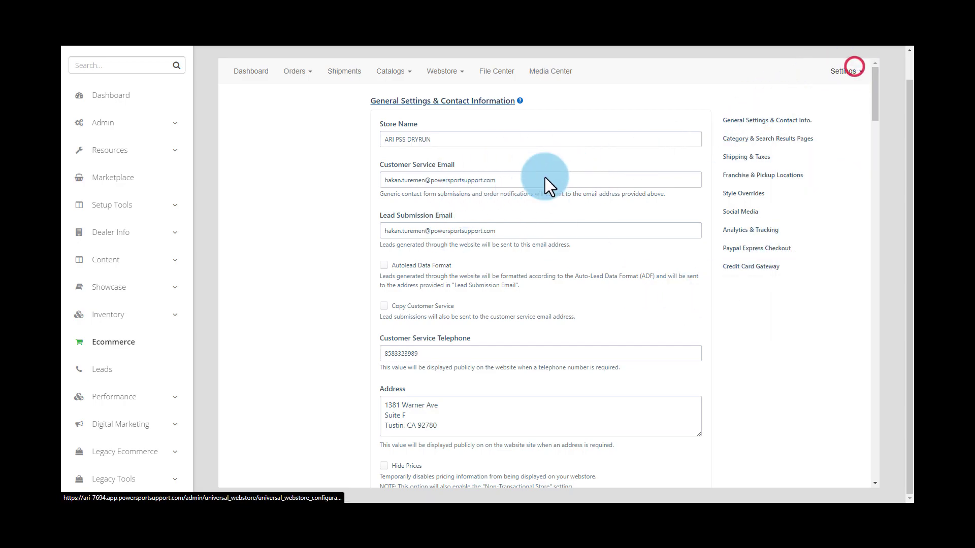
# Examine the remaining webstore settings through Social Media URLs and the Google Analytics Tracking ID field under Analytics & Tracking.
pyautogui.scroll(-8, 480, 211)
pyautogui.scroll(-15, 480, 212)
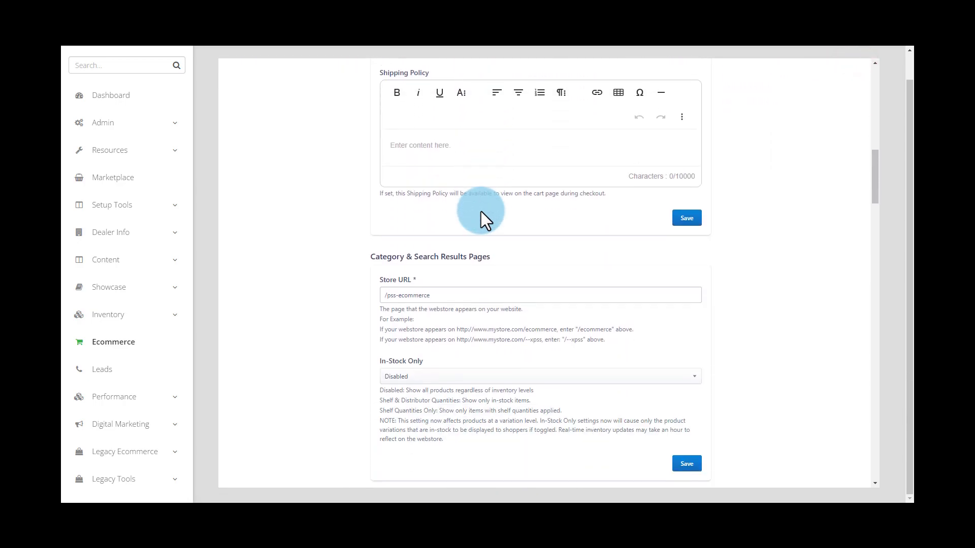
pyautogui.scroll(-10, 483, 212)
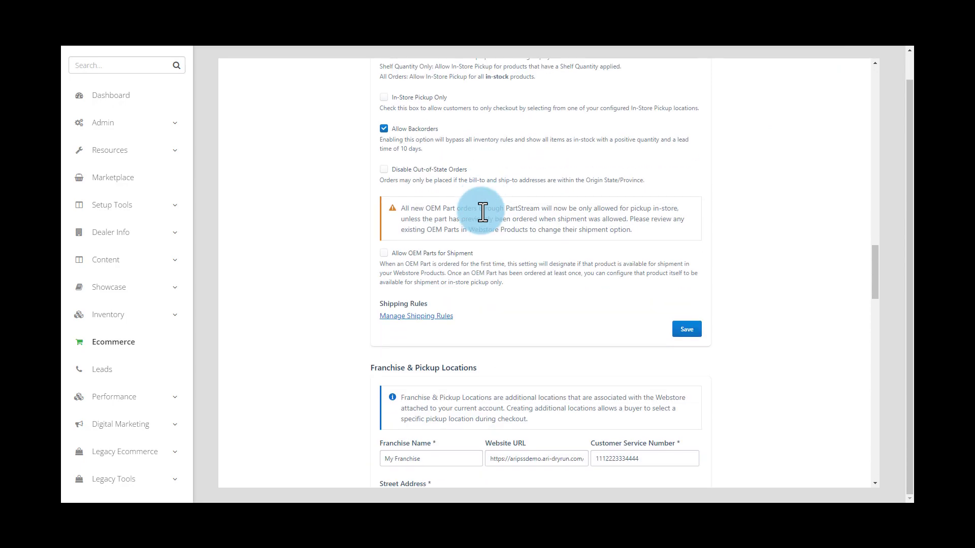
pyautogui.scroll(-6, 479, 208)
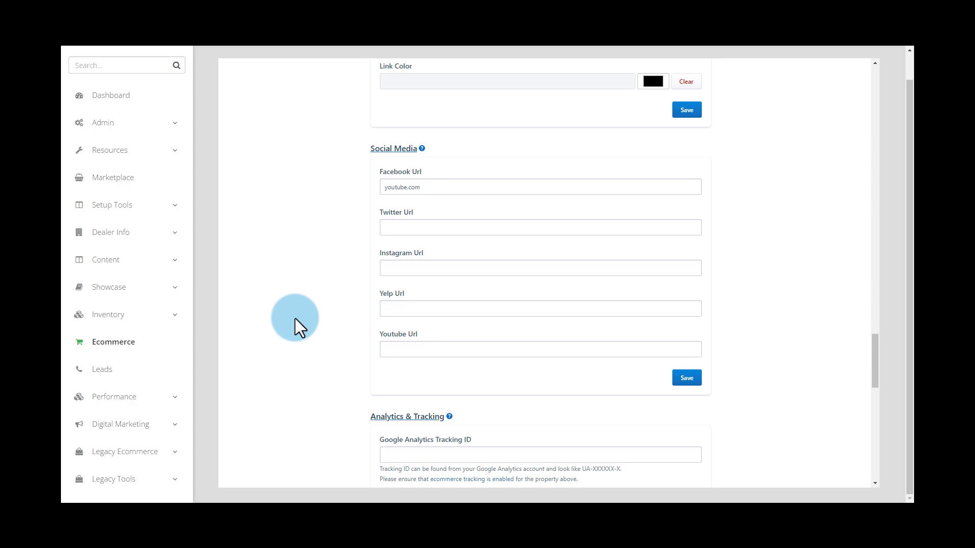
pyautogui.scroll(-3, 325, 350)
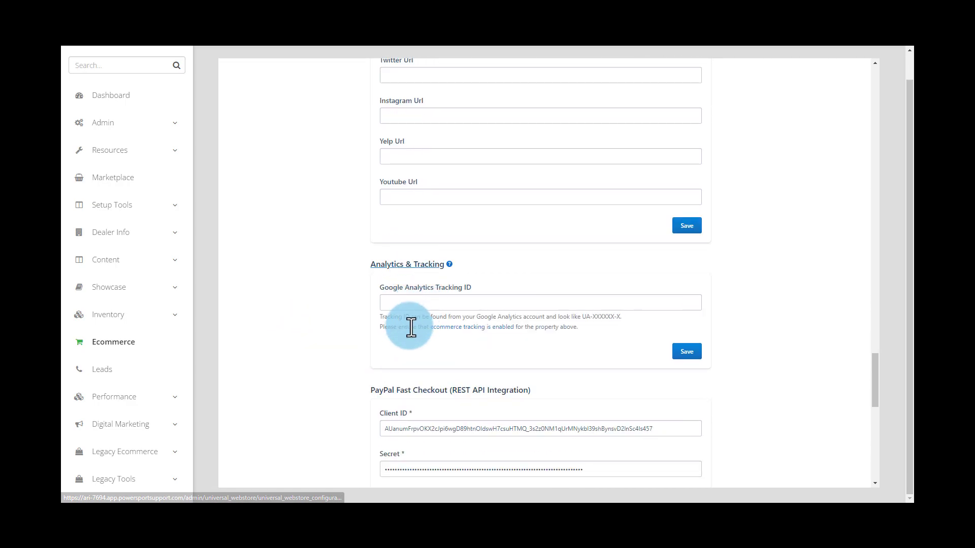
pyautogui.click(399, 302)
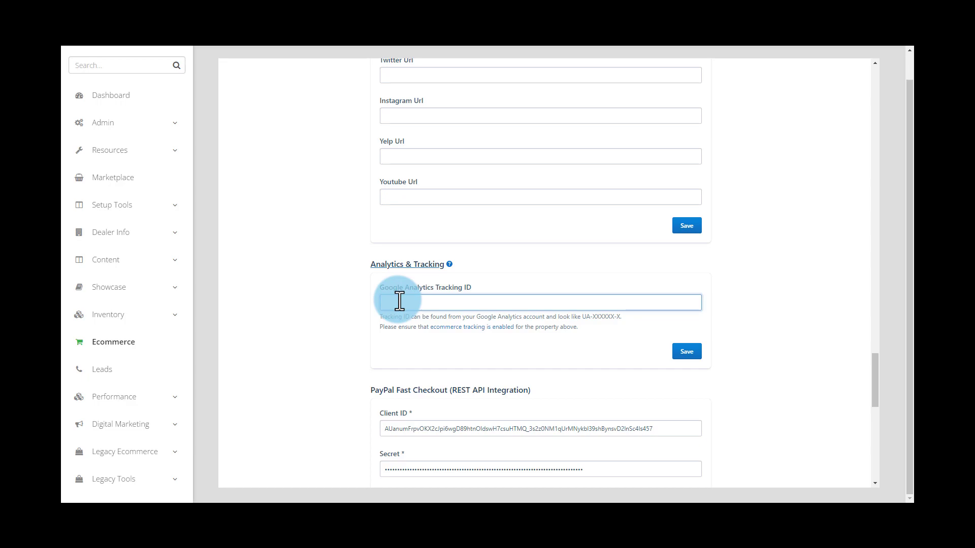
# Review the PayPal Fast Checkout and PayPal Express Checkout fields below Analytics & Tracking in the webstore settings.
pyautogui.click(691, 355)
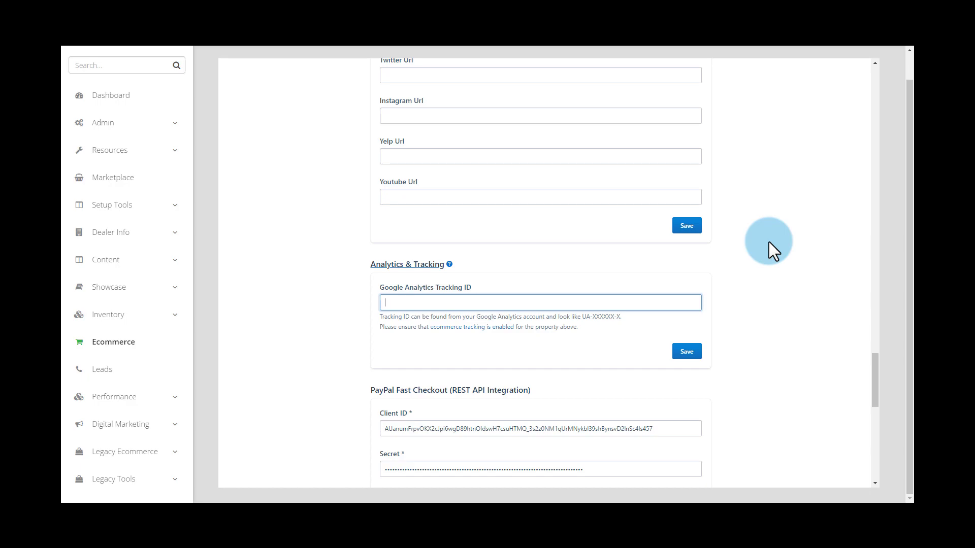
pyautogui.scroll(-6, 776, 253)
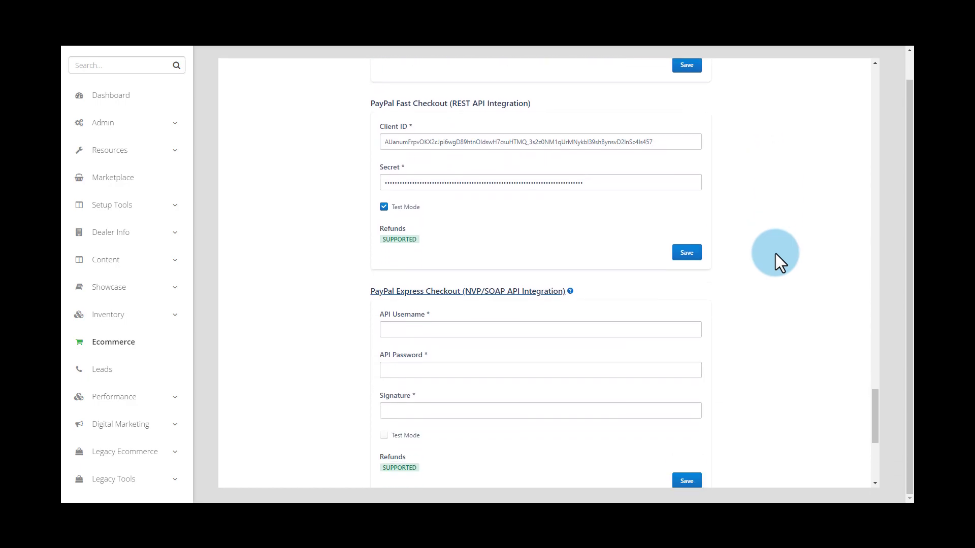
pyautogui.scroll(-1, 775, 254)
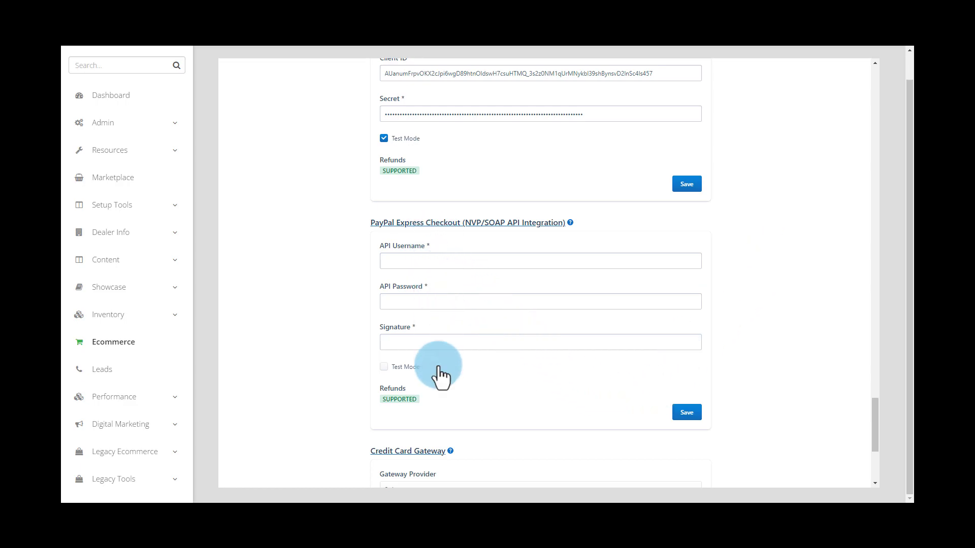
# Examine the Gateway Provider options for the Credit Card Gateway, keeping Stripe selected.
pyautogui.scroll(-4, 586, 375)
pyautogui.click(459, 274)
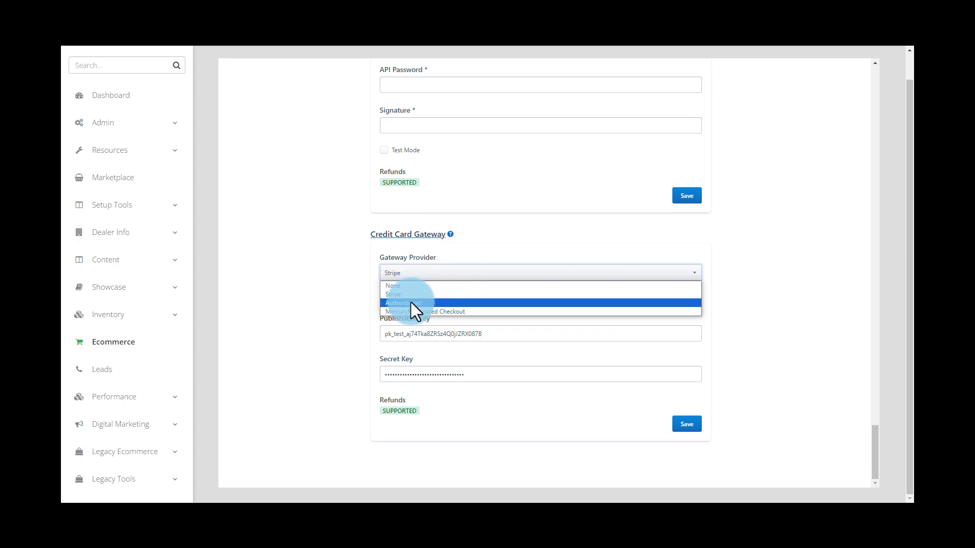
pyautogui.click(668, 273)
pyautogui.scroll(4, 598, 307)
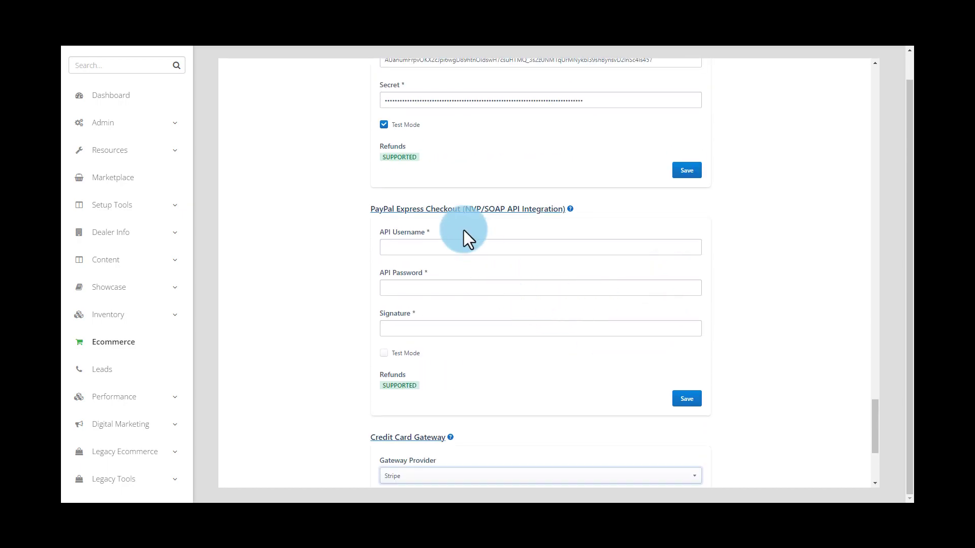
pyautogui.scroll(-4, 754, 361)
pyautogui.click(692, 274)
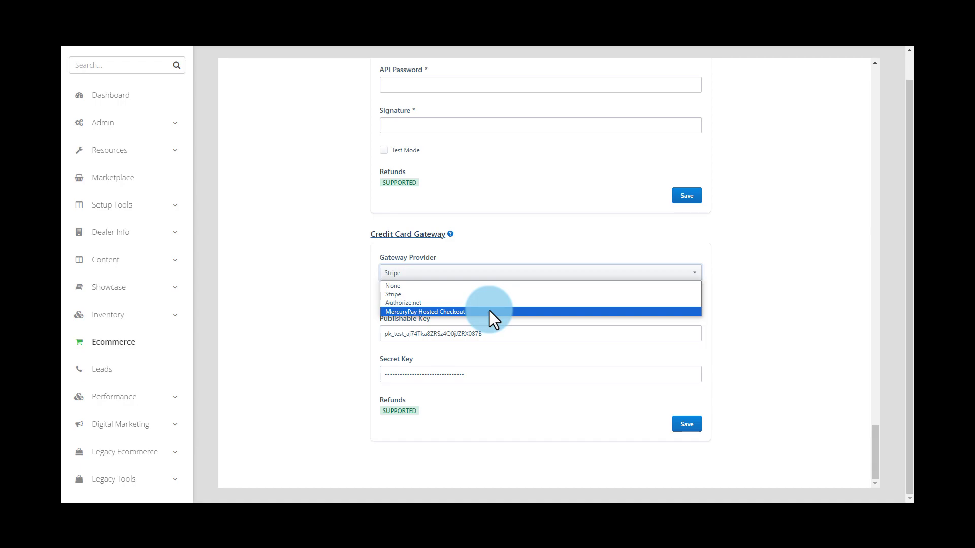
pyautogui.click(800, 279)
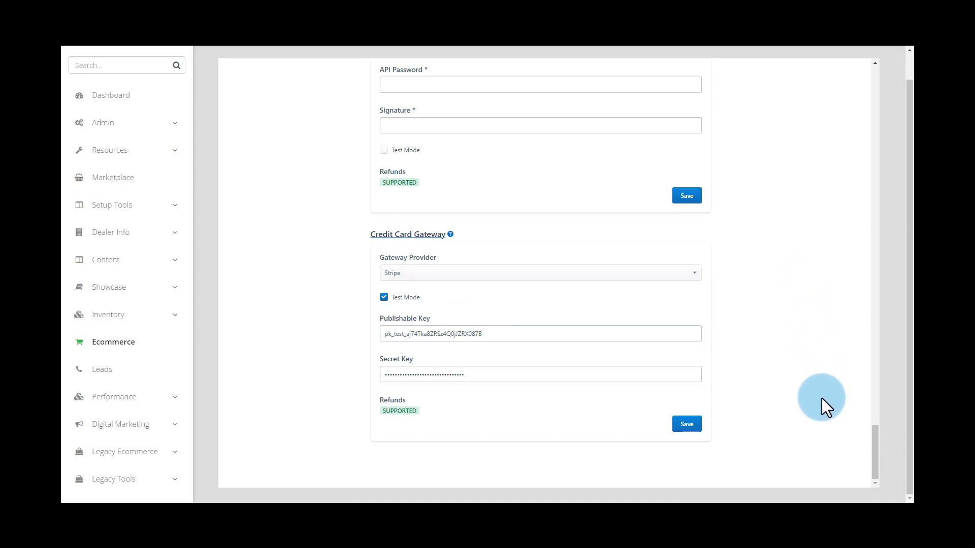
# Open the aftermarket Inventory Rules and examine the Exclude, Dropship Cutoff and Lead Time settings for the distributor warehouses.
pyautogui.scroll(20, 806, 456)
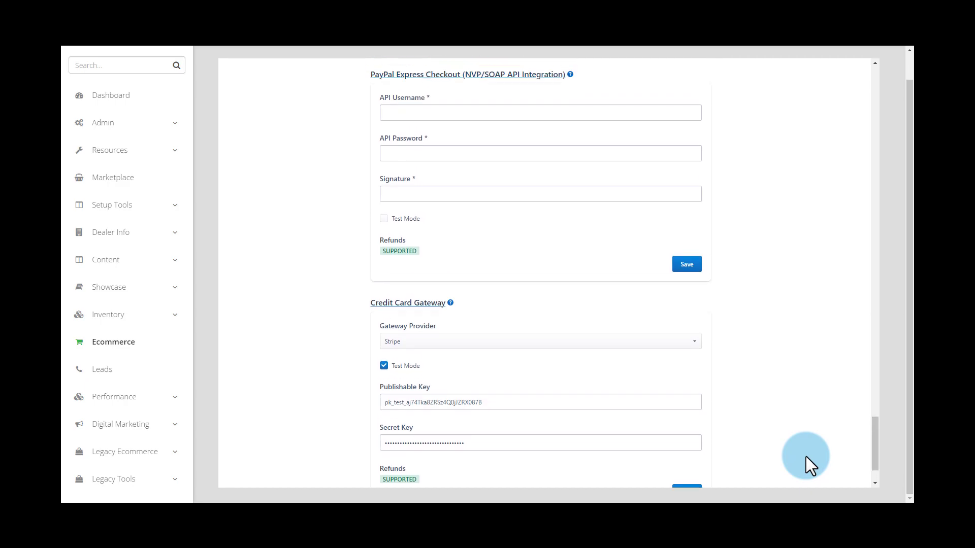
pyautogui.scroll(15, 805, 456)
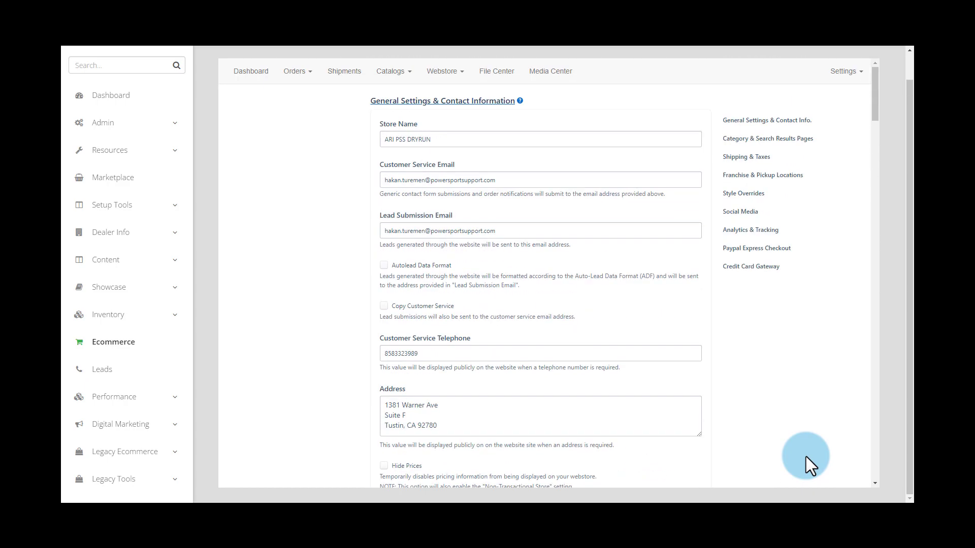
pyautogui.scroll(1, 806, 456)
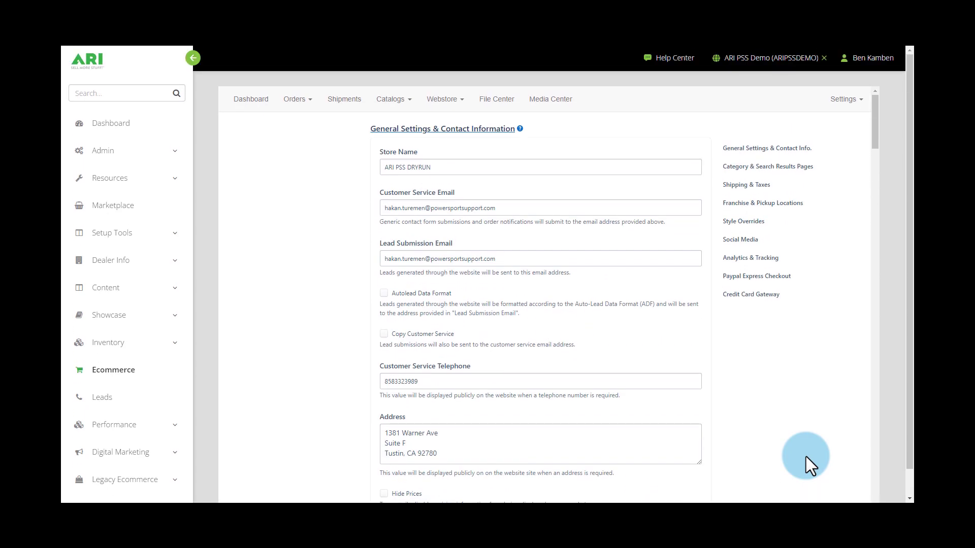
pyautogui.click(845, 101)
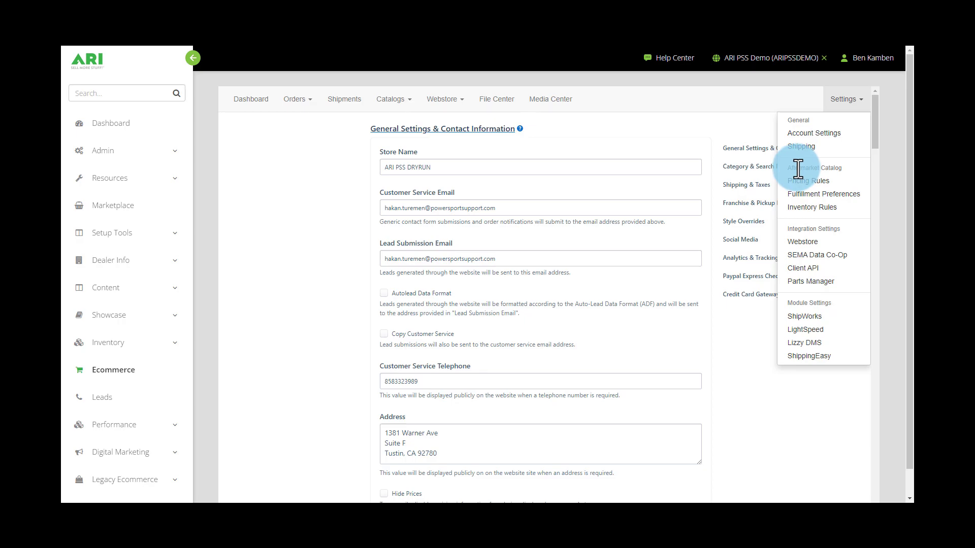
pyautogui.click(809, 214)
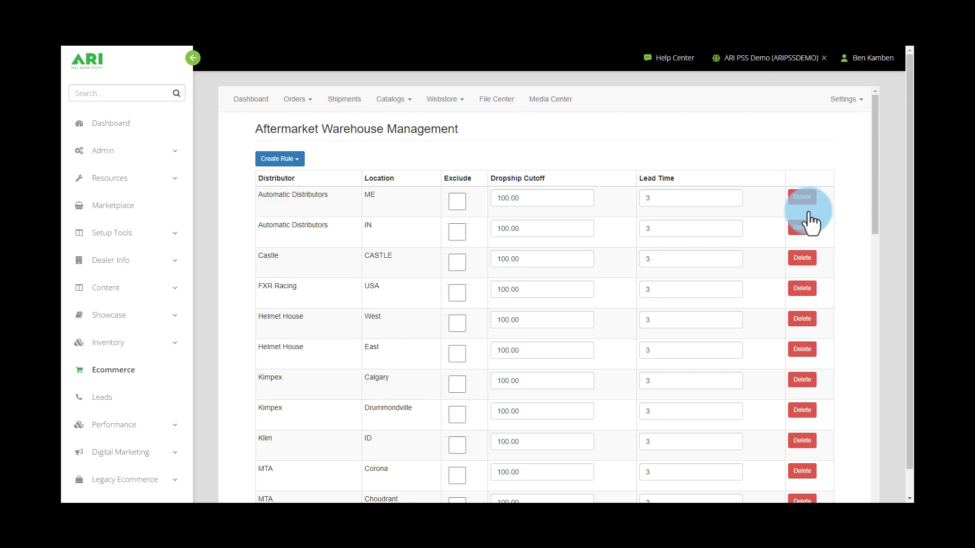
pyautogui.scroll(-1, 511, 253)
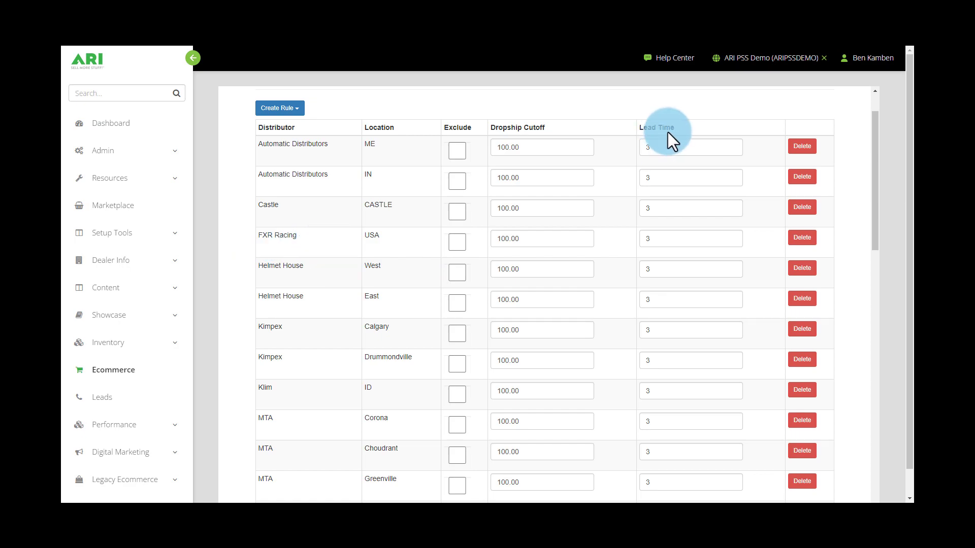
pyautogui.moveTo(676, 130); pyautogui.dragTo(635, 131)
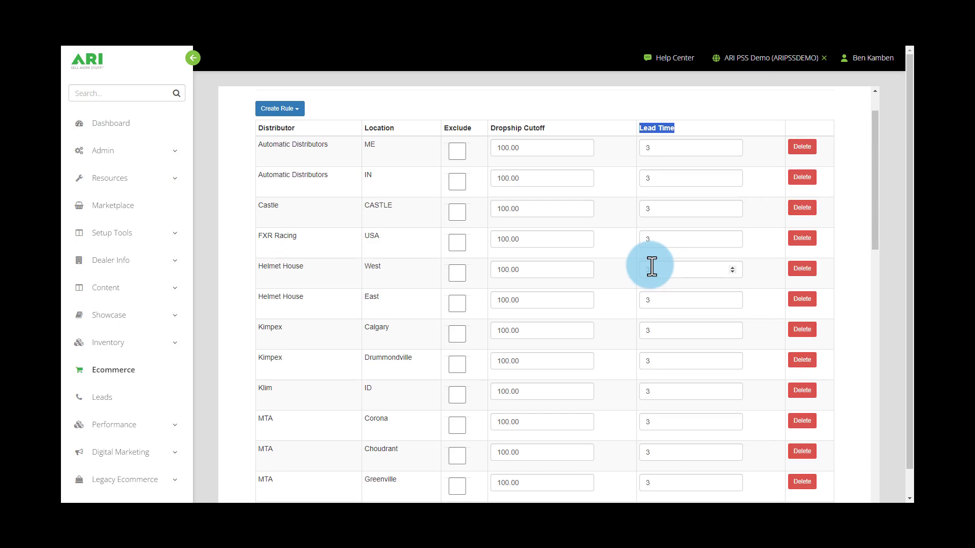
pyautogui.scroll(1, 651, 265)
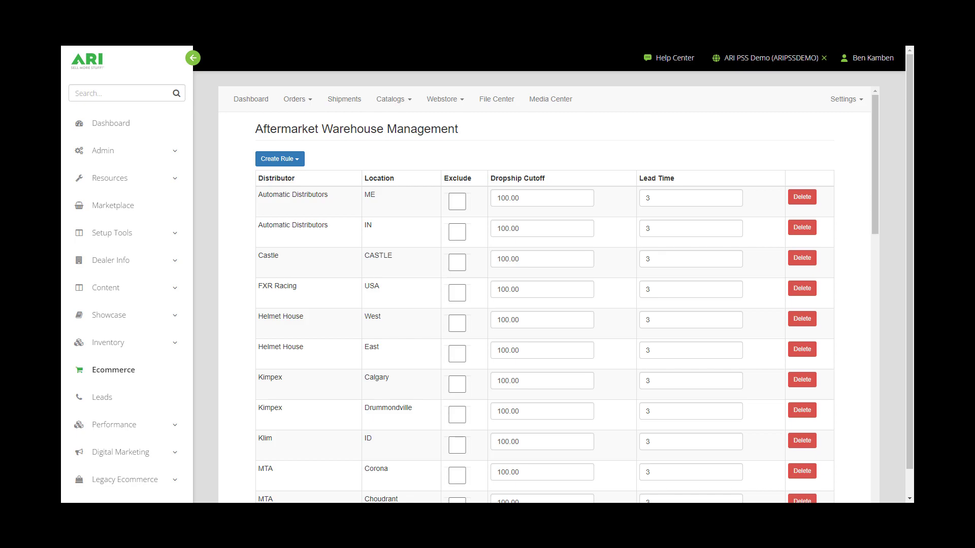
# Open the webstore Product Exclusions and review the Activity Types and Brand Exclusions sections.
pyautogui.click(460, 102)
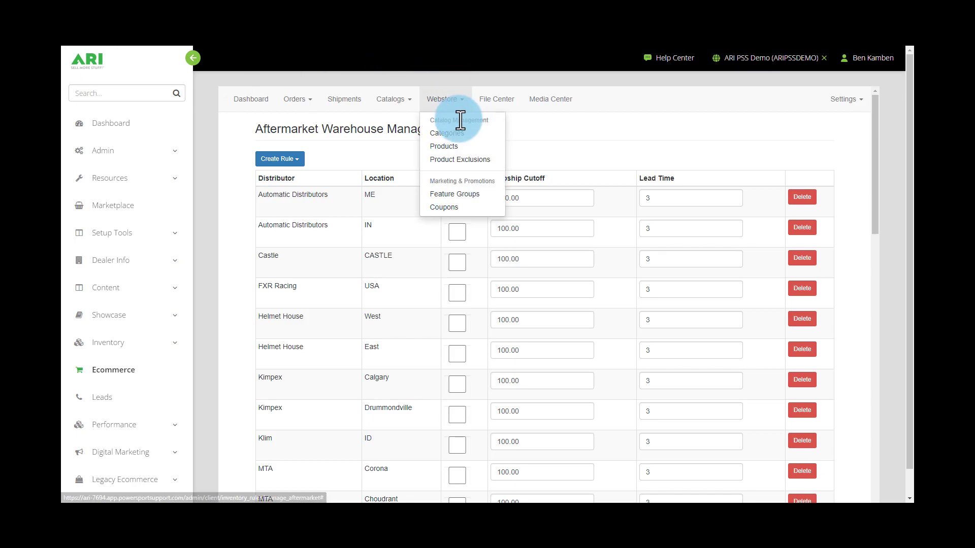
pyautogui.click(448, 160)
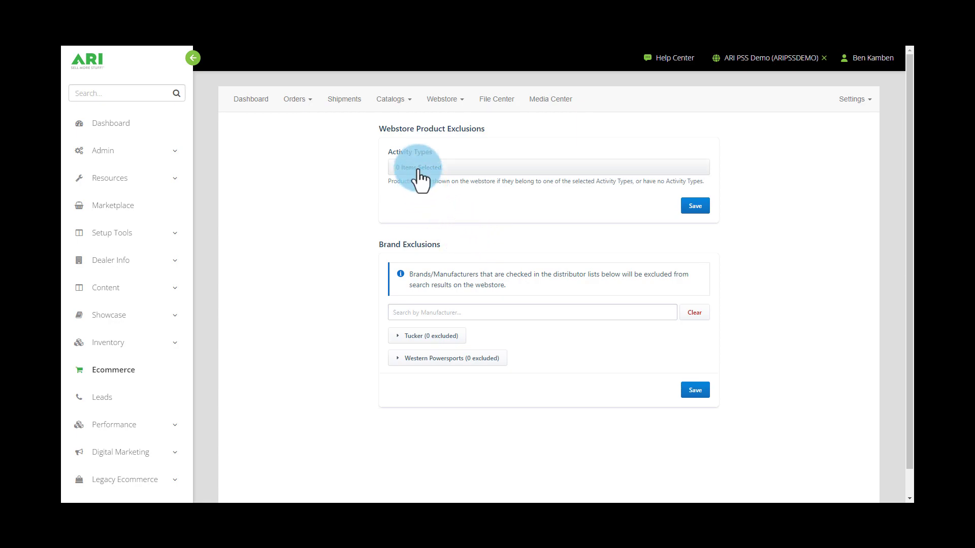
pyautogui.moveTo(436, 148); pyautogui.dragTo(382, 148)
pyautogui.click(484, 231)
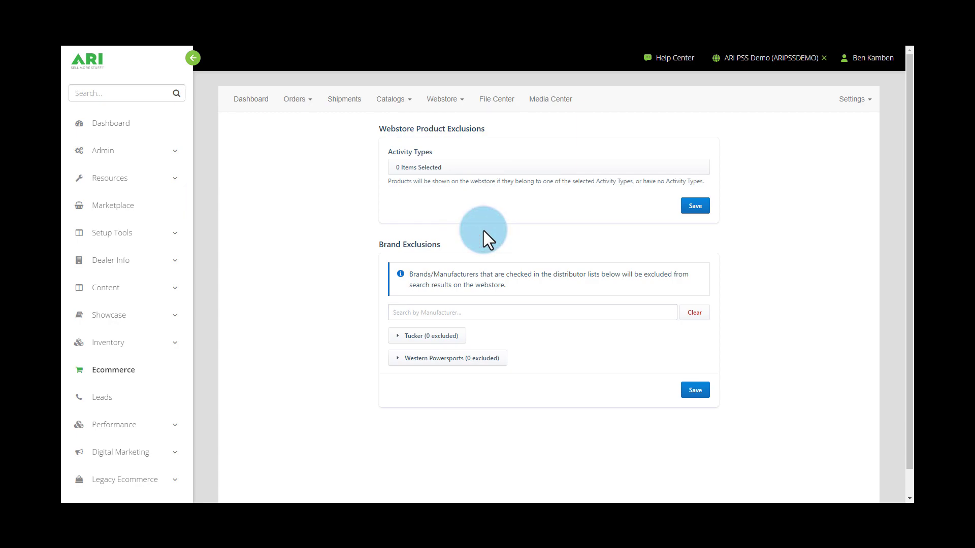
pyautogui.moveTo(440, 244); pyautogui.dragTo(380, 244)
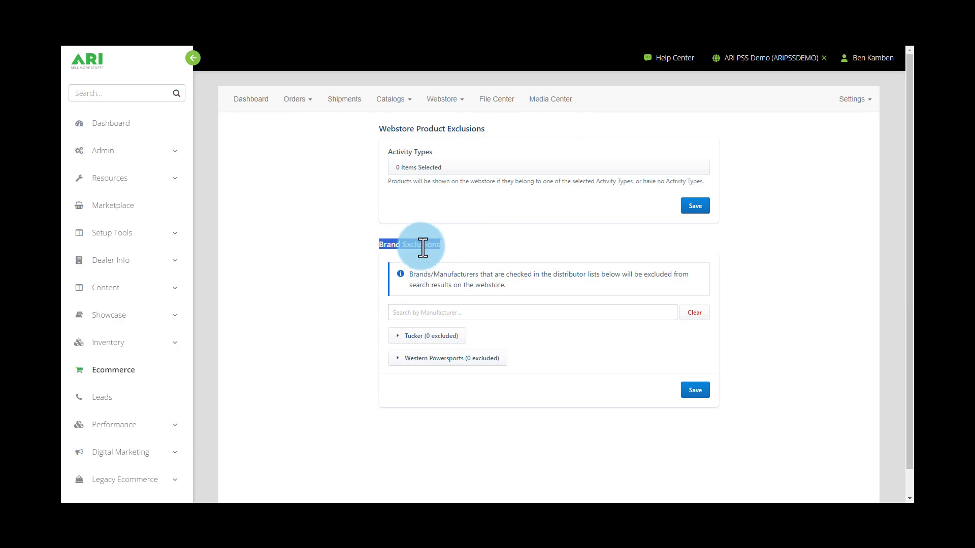
# Search the Brand Exclusions for the manufacturer 100% without excluding it.
pyautogui.click(422, 315)
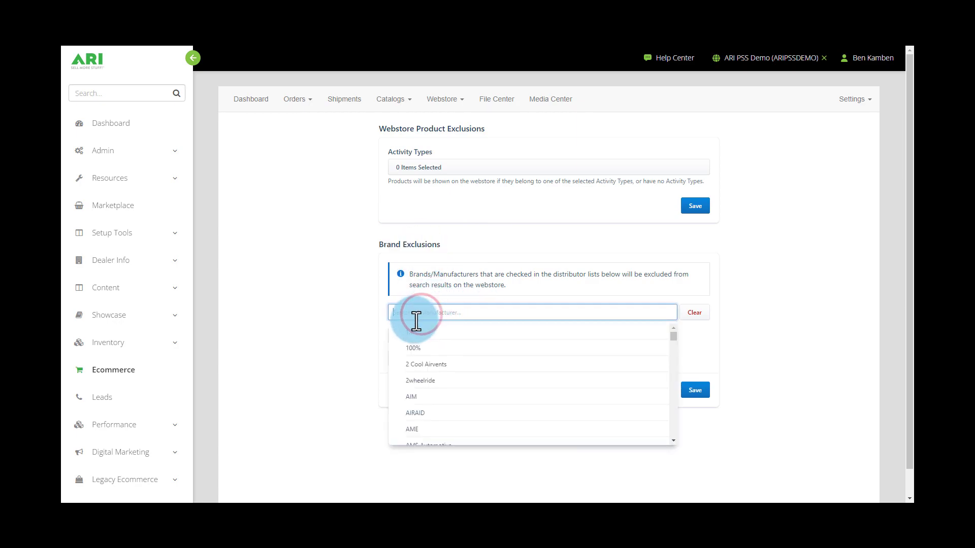
pyautogui.click(411, 347)
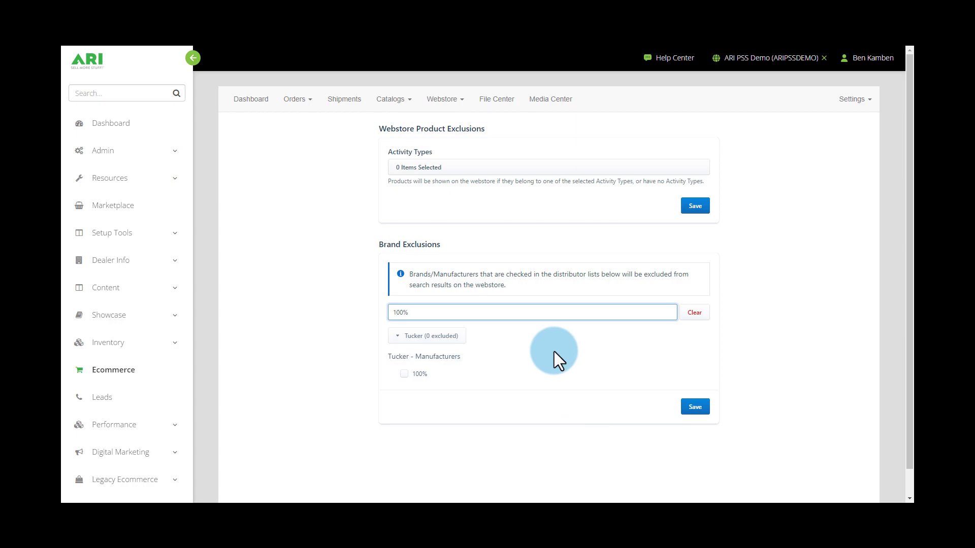
pyautogui.press('BackSpace')
pyautogui.press('BackSpace')
pyautogui.press('BackSpace')
pyautogui.press('BackSpace')
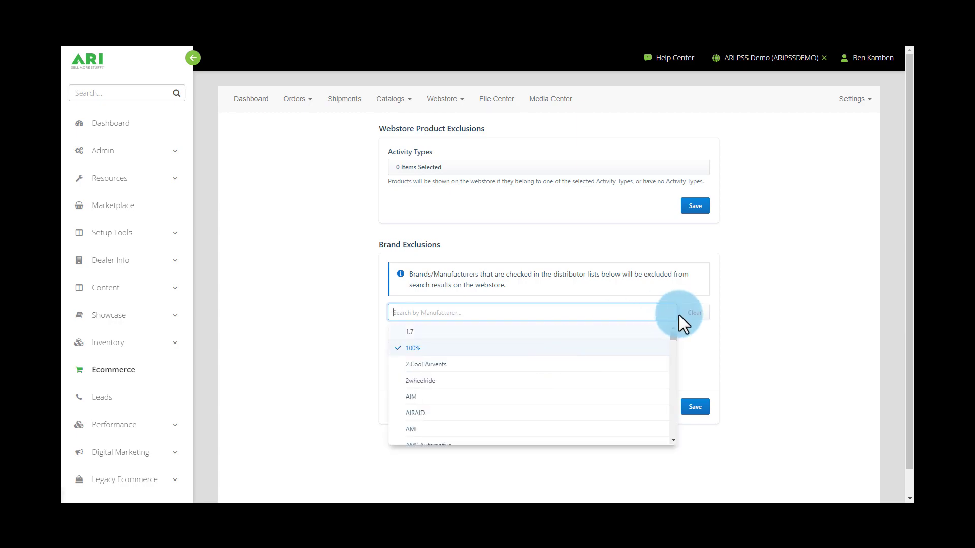
pyautogui.click(699, 356)
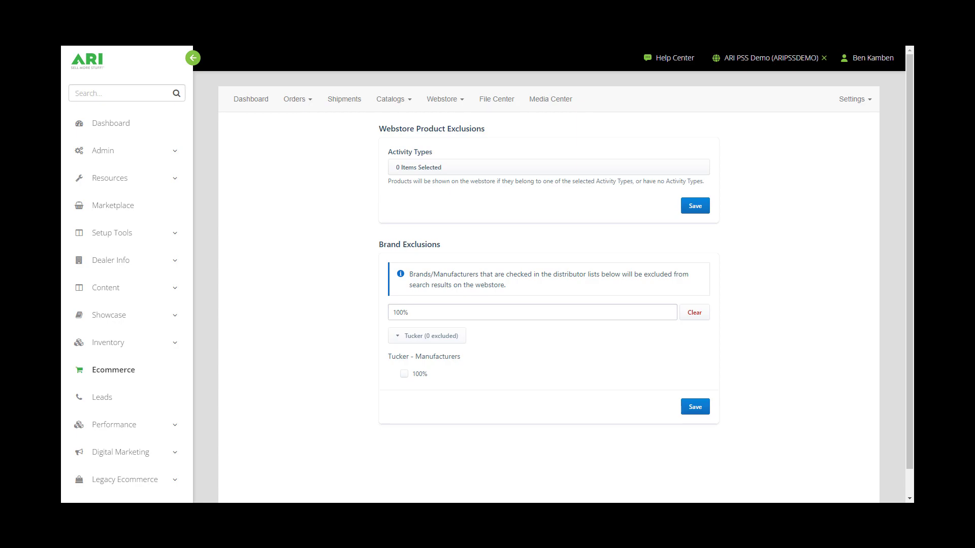
# Open the LightSpeed module settings and examine the Web Orders Module and 3PA/Data Warehouse sections.
pyautogui.click(863, 100)
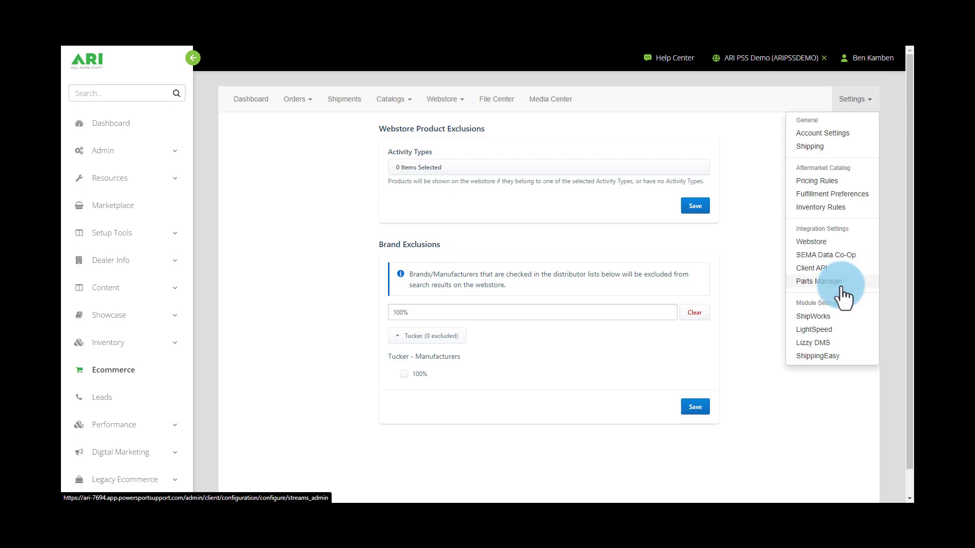
pyautogui.click(817, 329)
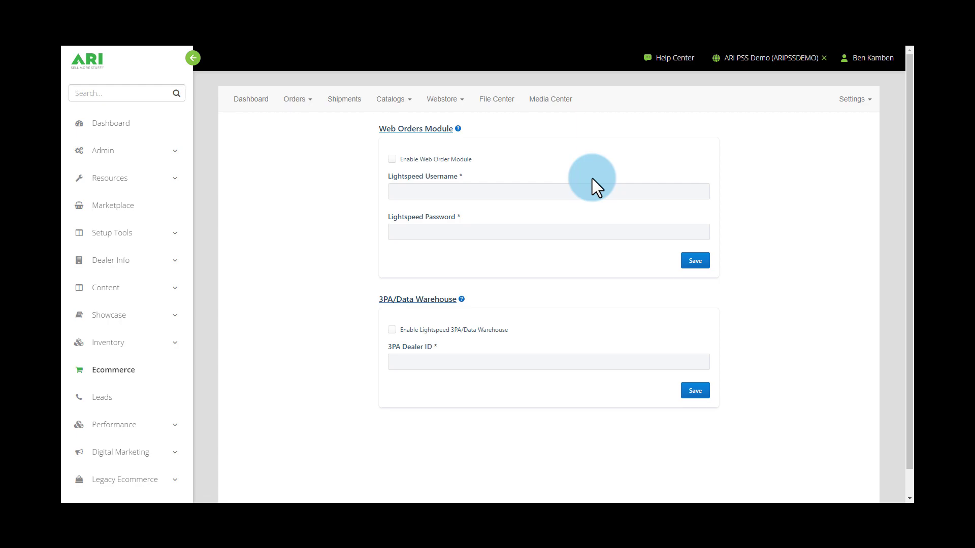
pyautogui.scroll(-1, 429, 283)
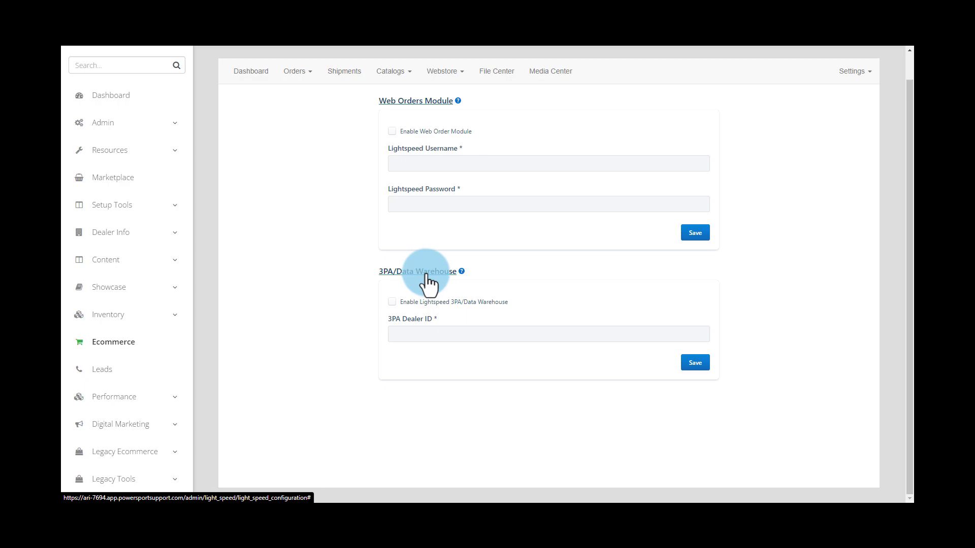
pyautogui.click(393, 301)
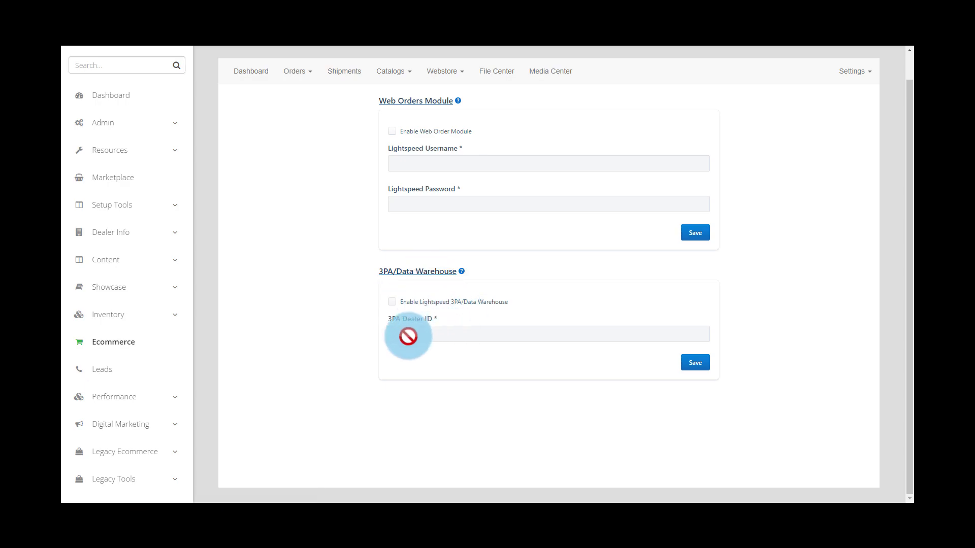
pyautogui.scroll(2, 782, 199)
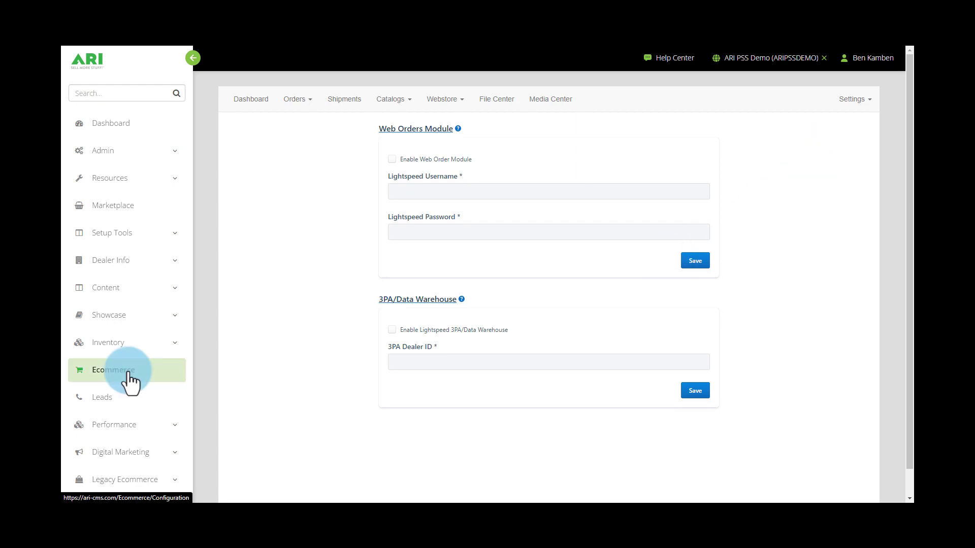
# Go to Order Lookup and open the management details of the third order in the list.
pyautogui.click(304, 100)
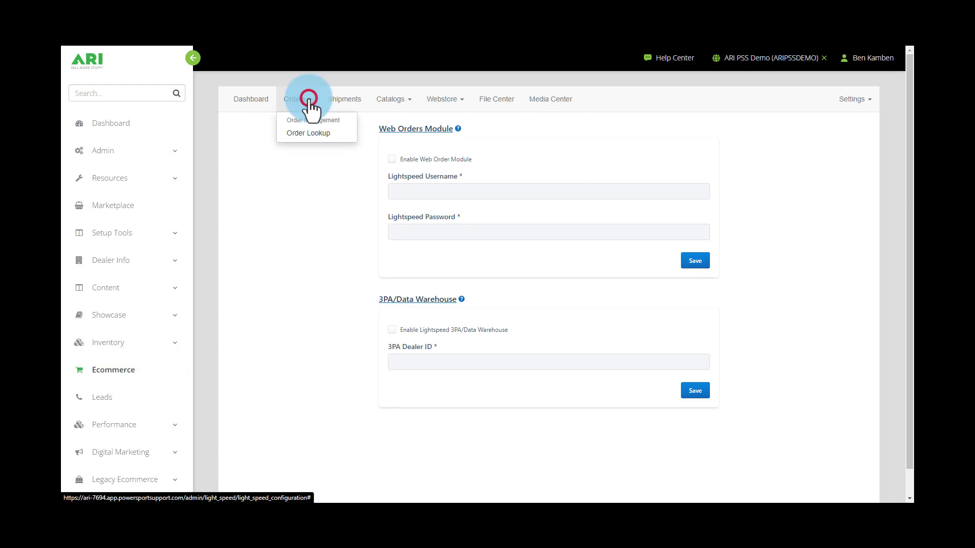
pyautogui.click(310, 133)
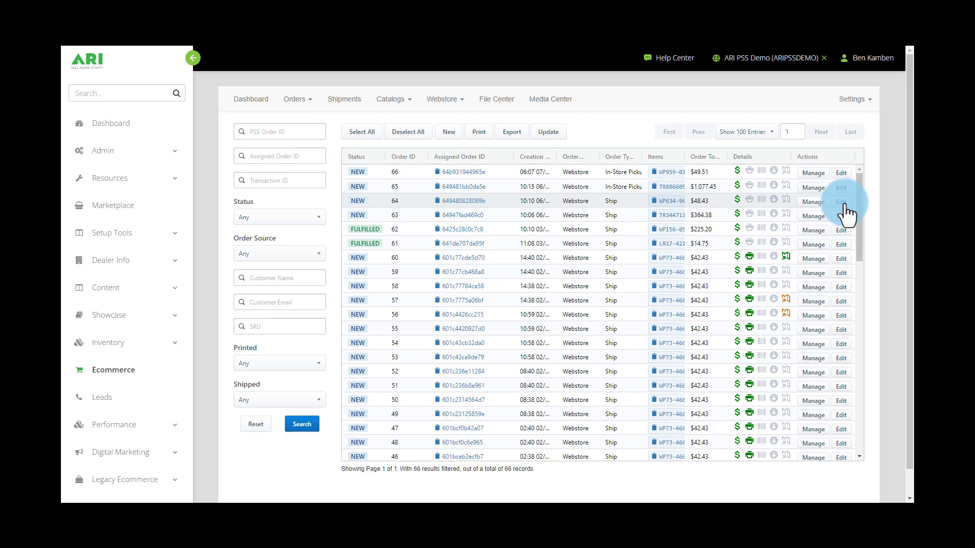
pyautogui.click(817, 203)
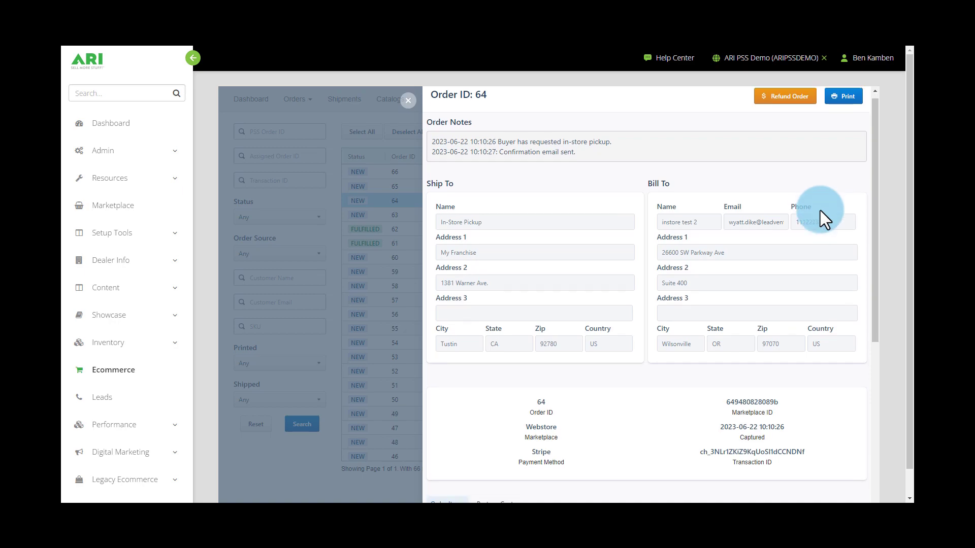
# Examine the order's shipping and billing details, payment information, ordered items and price totals.
pyautogui.scroll(-1, 821, 210)
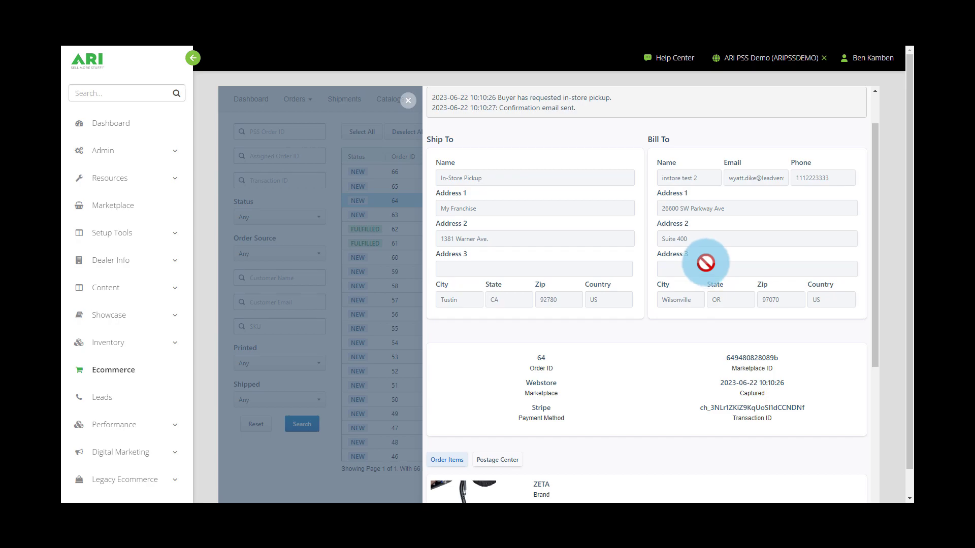
pyautogui.scroll(-2, 706, 265)
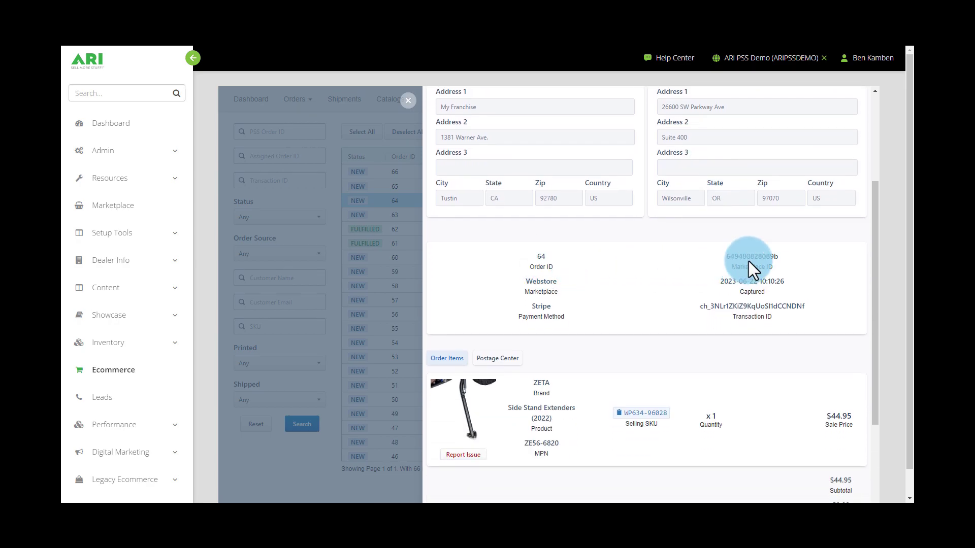
pyautogui.scroll(-2, 748, 261)
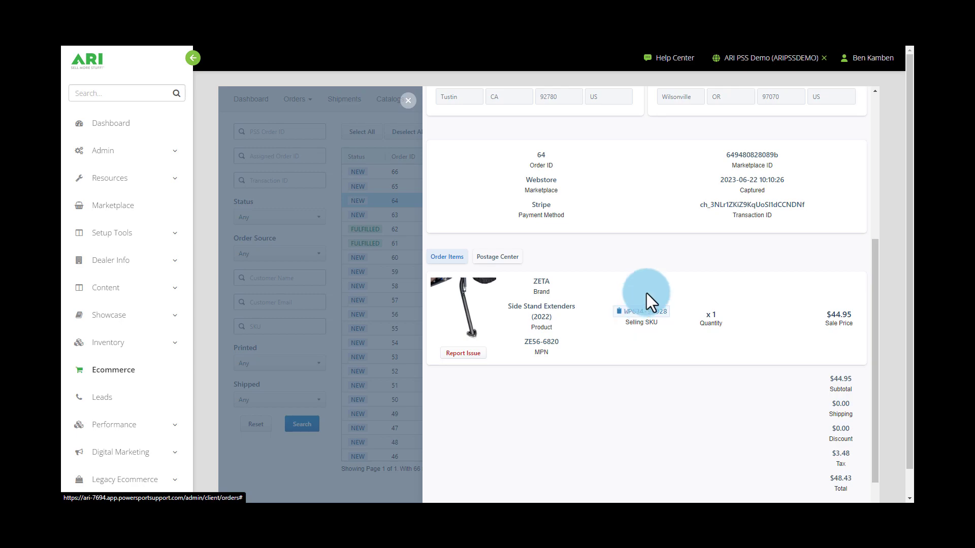
pyautogui.click(839, 316)
pyautogui.scroll(-2, 839, 316)
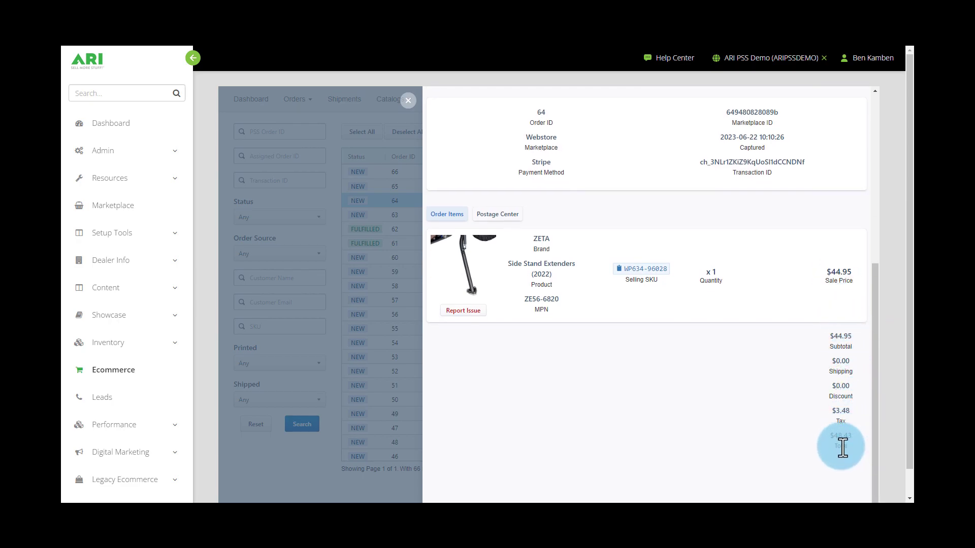
# Review the order's ship-to and bill-to addresses, transaction details and price totals again, and close the order details.
pyautogui.scroll(4, 840, 444)
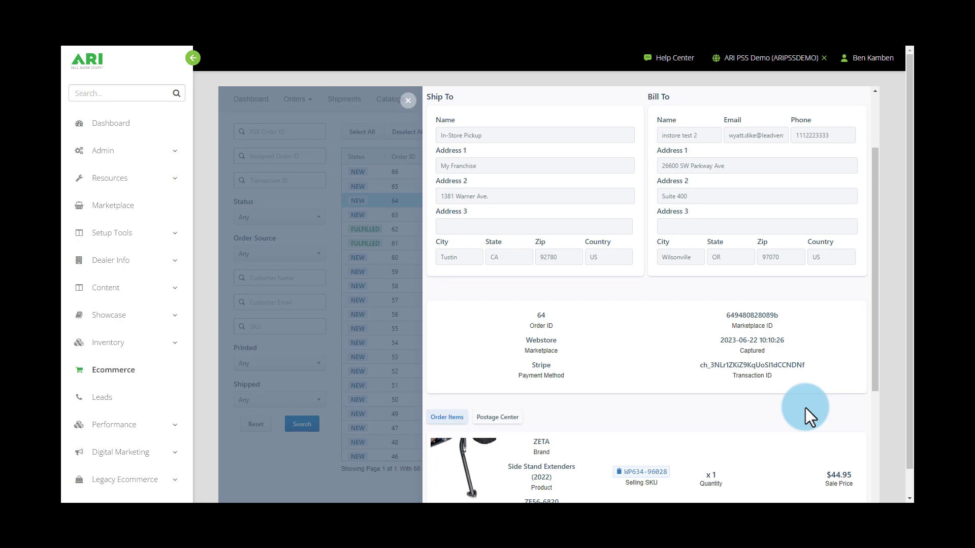
pyautogui.scroll(-1, 807, 408)
pyautogui.scroll(-2, 809, 407)
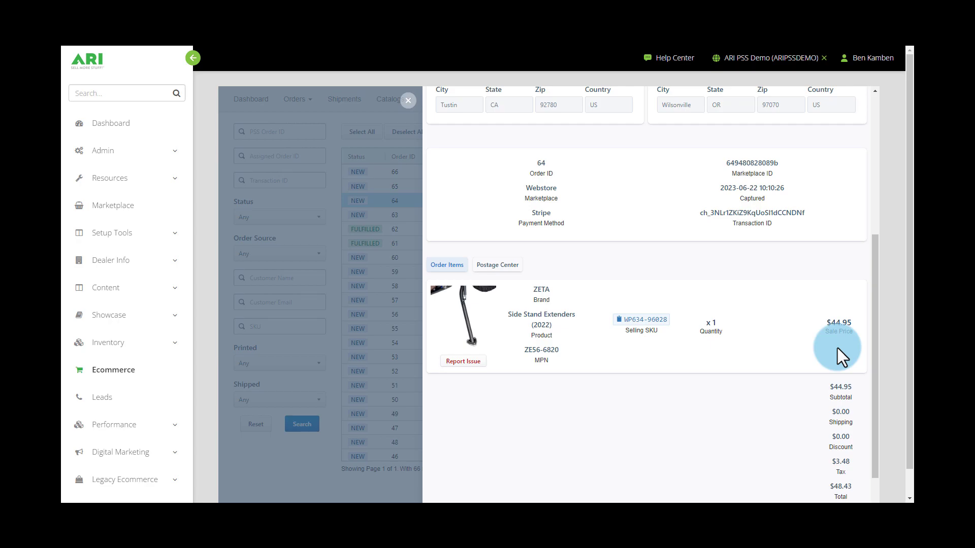
pyautogui.click(407, 100)
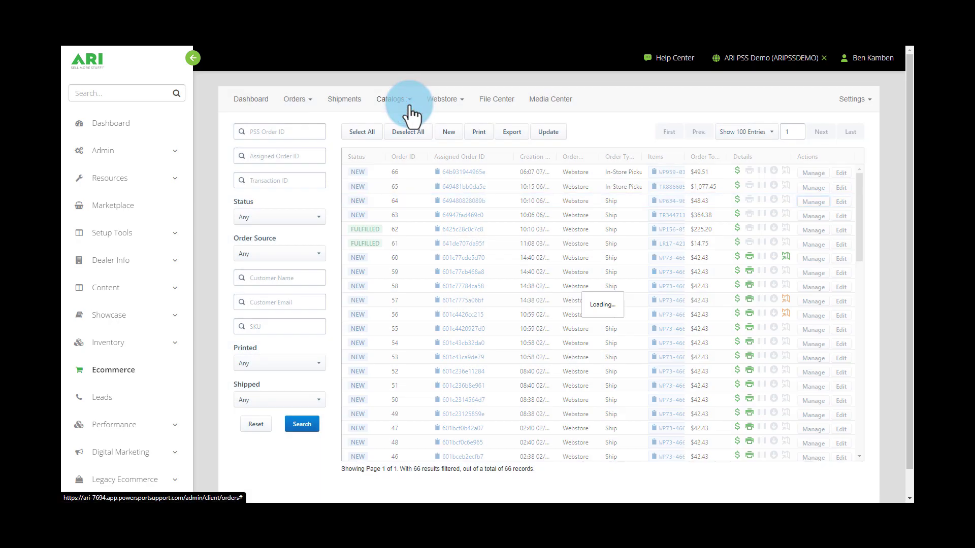
# Open the third order for editing, examine its status options, shipment tracking and order notes, and return to the account dashboard without saving.
pyautogui.click(842, 202)
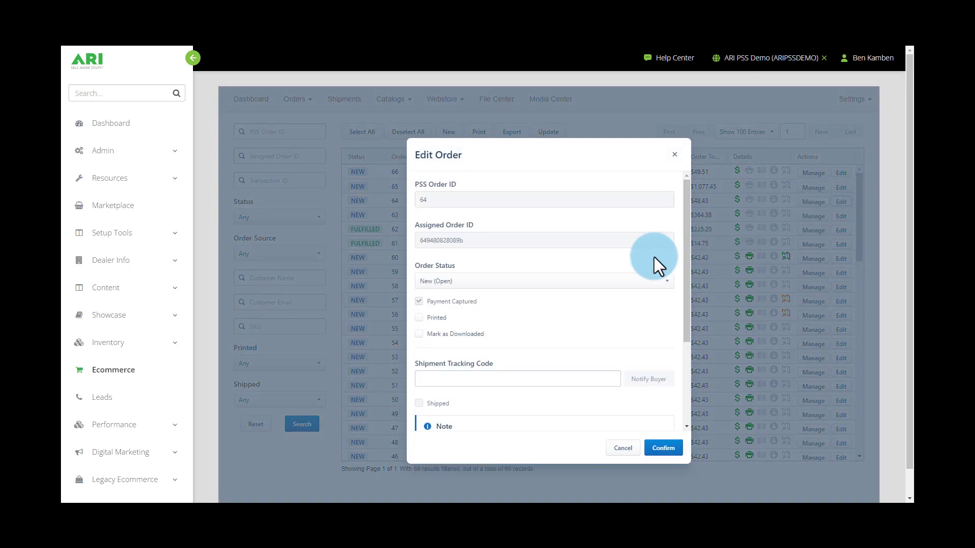
pyautogui.scroll(-2, 568, 247)
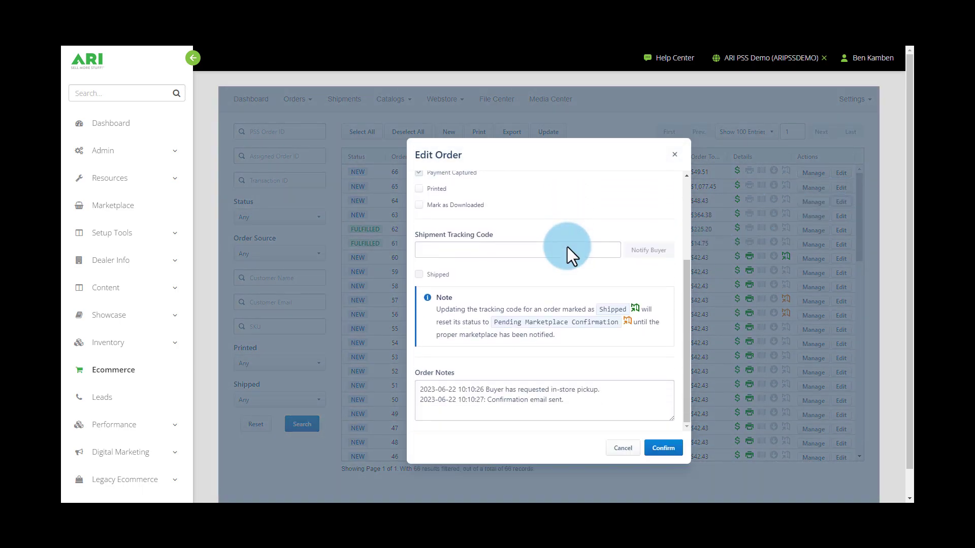
pyautogui.scroll(1, 567, 247)
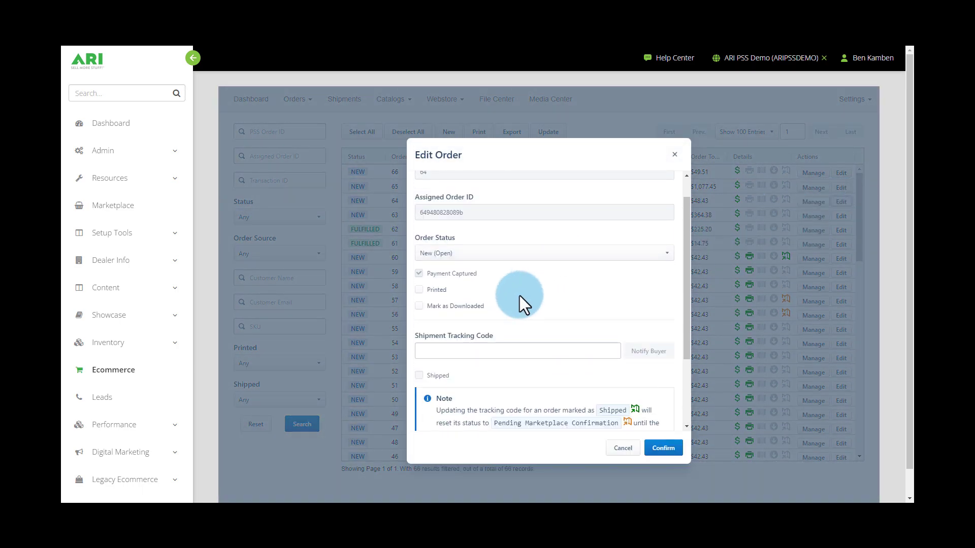
pyautogui.click(483, 254)
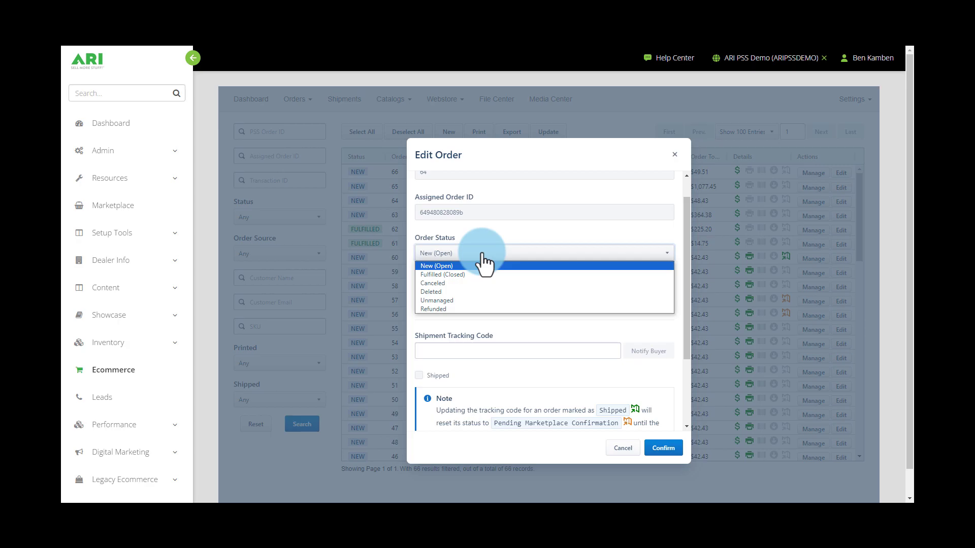
pyautogui.click(481, 256)
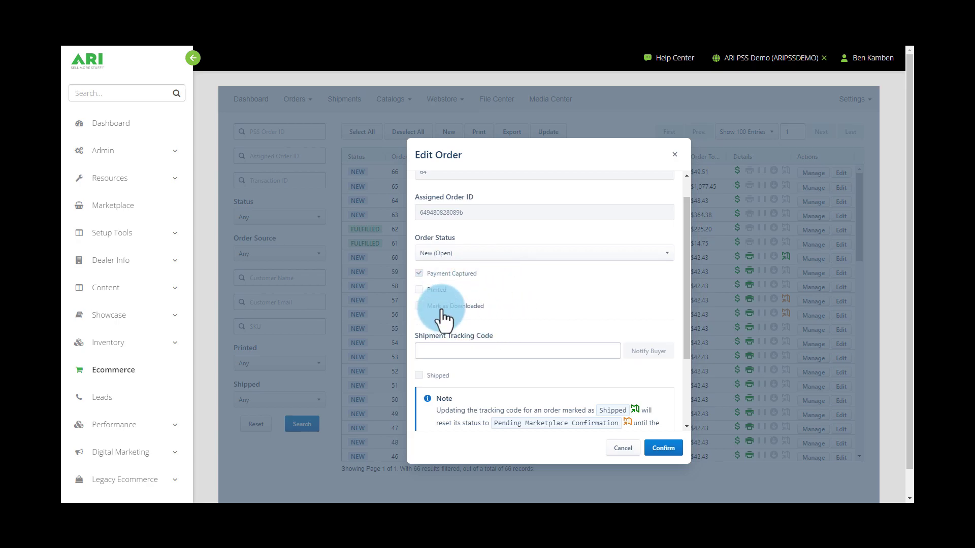
pyautogui.scroll(-2, 489, 314)
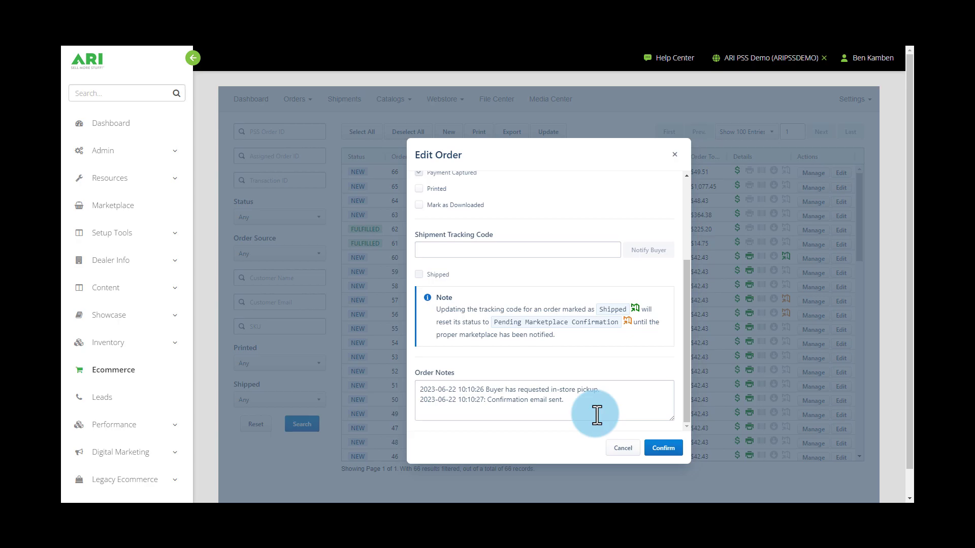
pyautogui.click(675, 155)
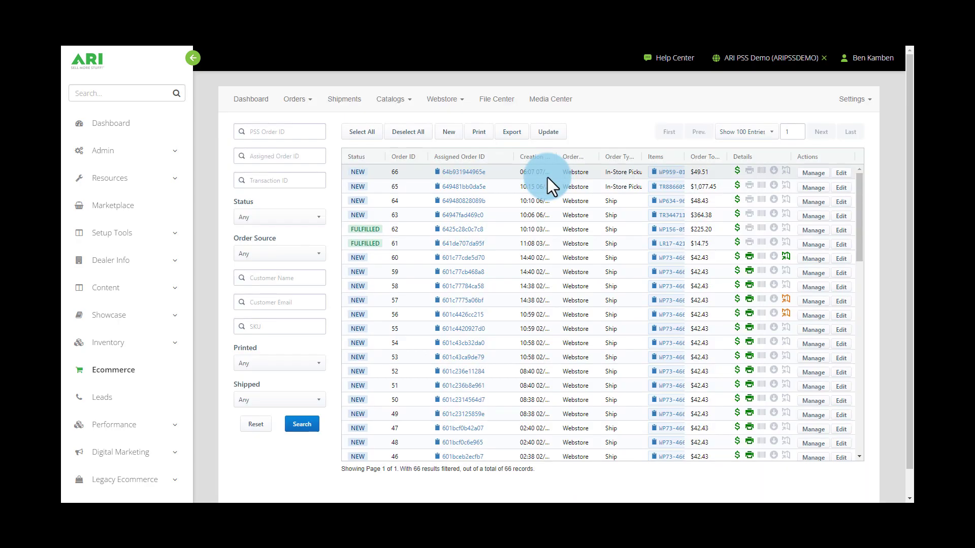
pyautogui.click(247, 104)
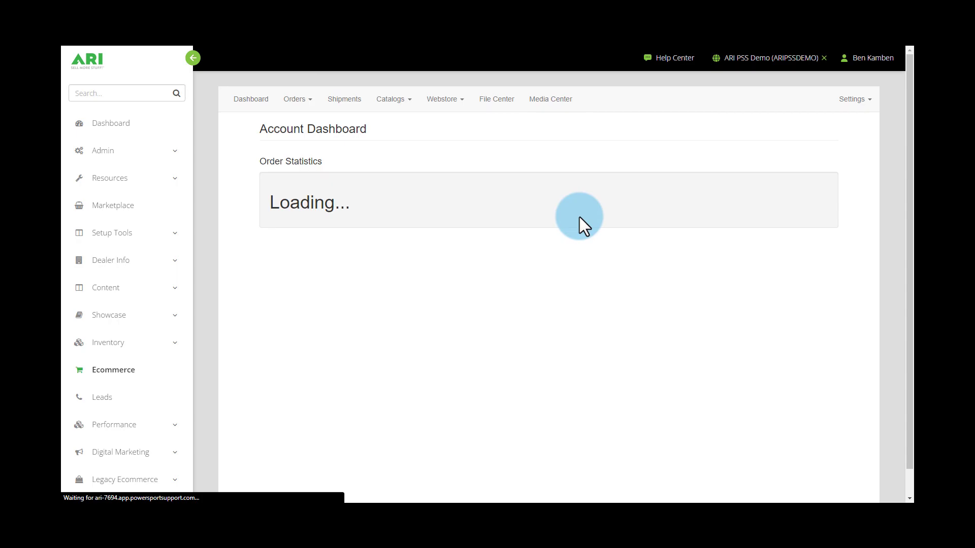